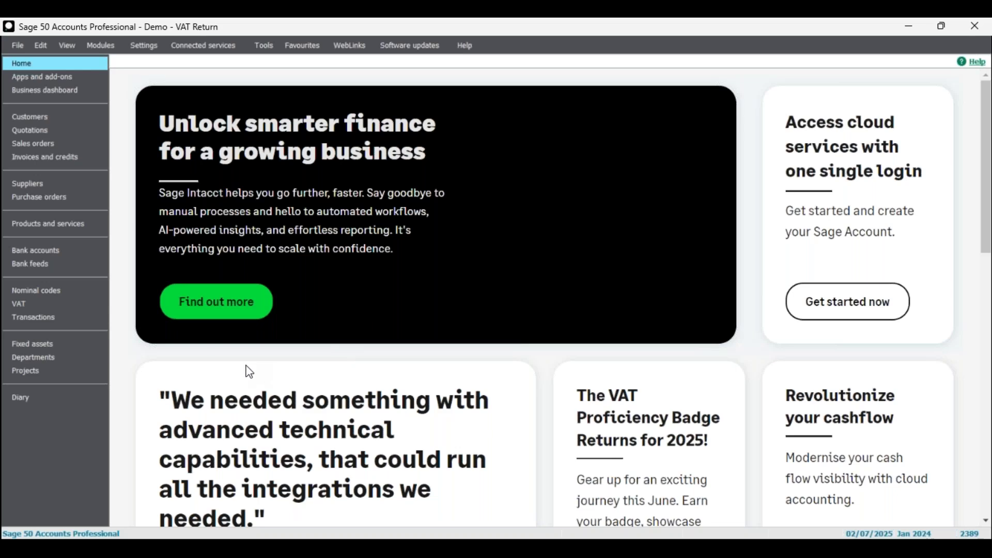
Open the submitted VAT Return for 01/10/2023 to 31/12/2023 from the VAT returns list, review its figures and close it
click(29, 305)
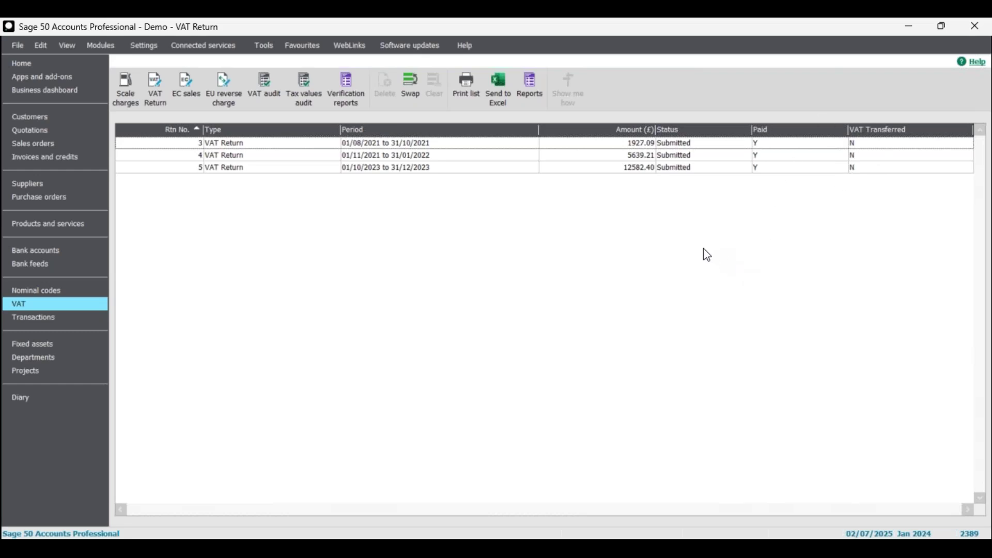
click(350, 168)
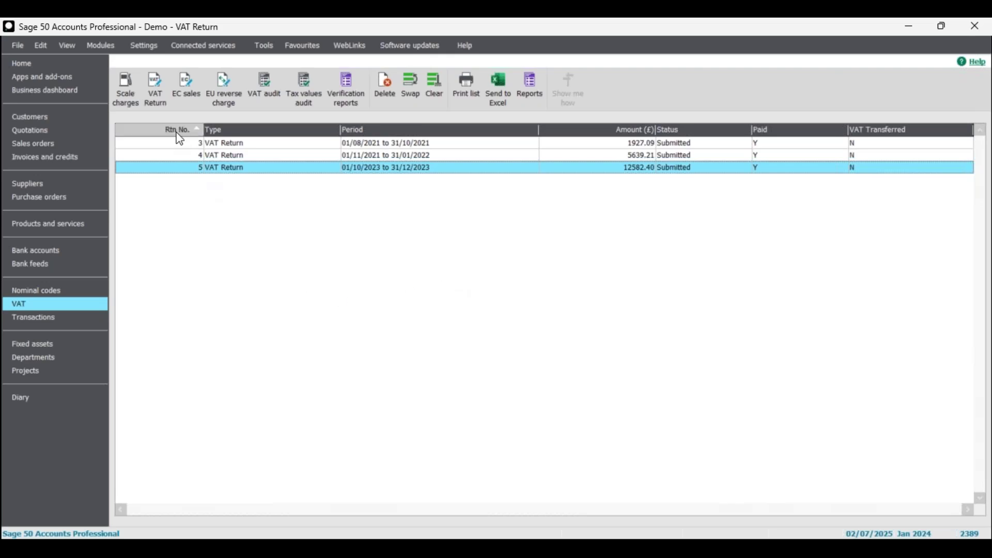
click(154, 84)
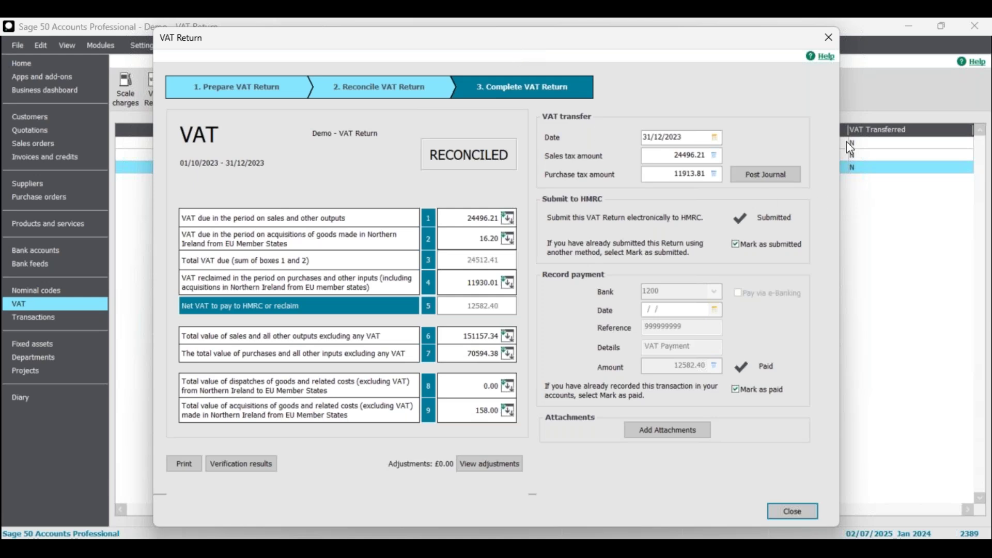
drag(795, 44, 806, 227)
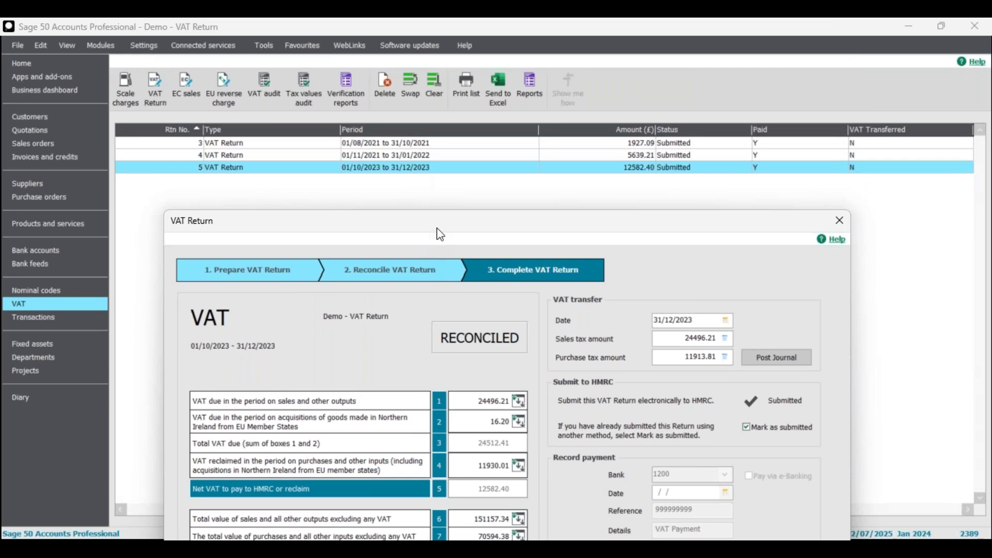
drag(447, 221, 442, 181)
drag(316, 193, 319, 59)
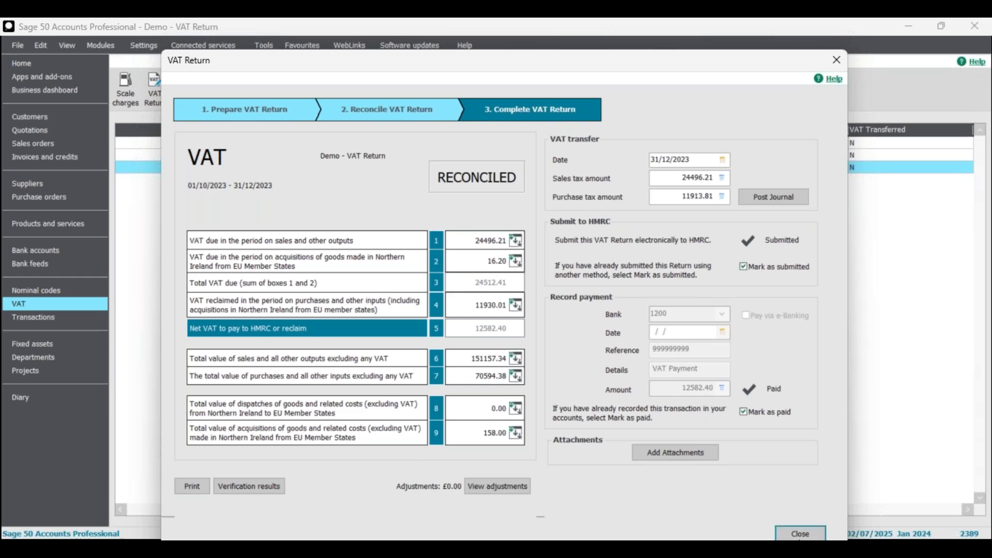
click(805, 536)
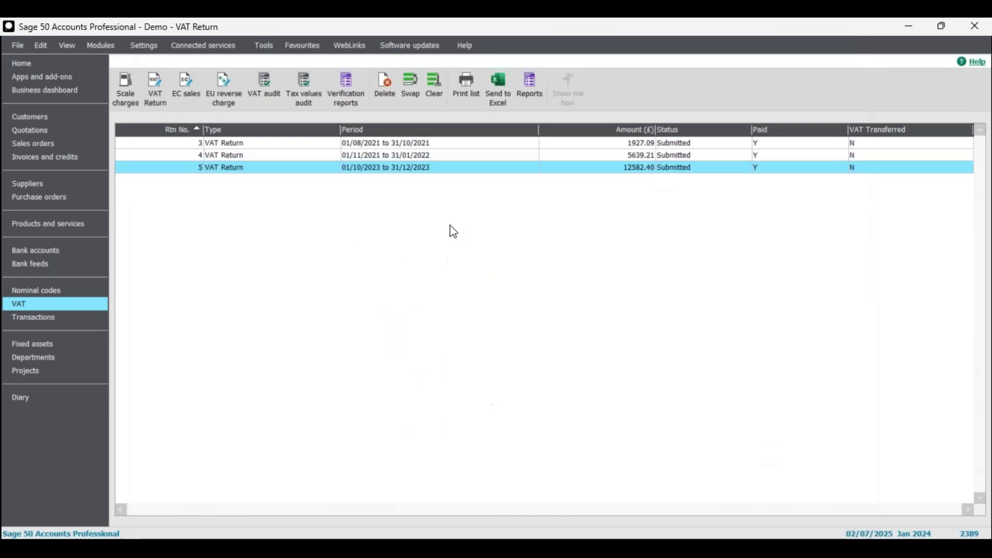
Swap the selection in the VAT returns list and clear it so that no return is selected
click(411, 83)
click(434, 86)
click(412, 84)
click(429, 87)
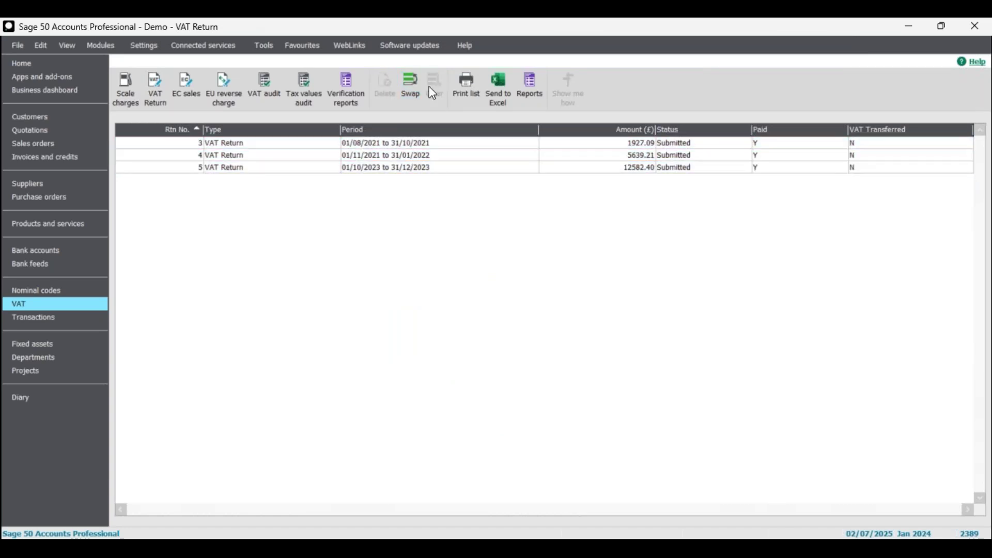
click(410, 84)
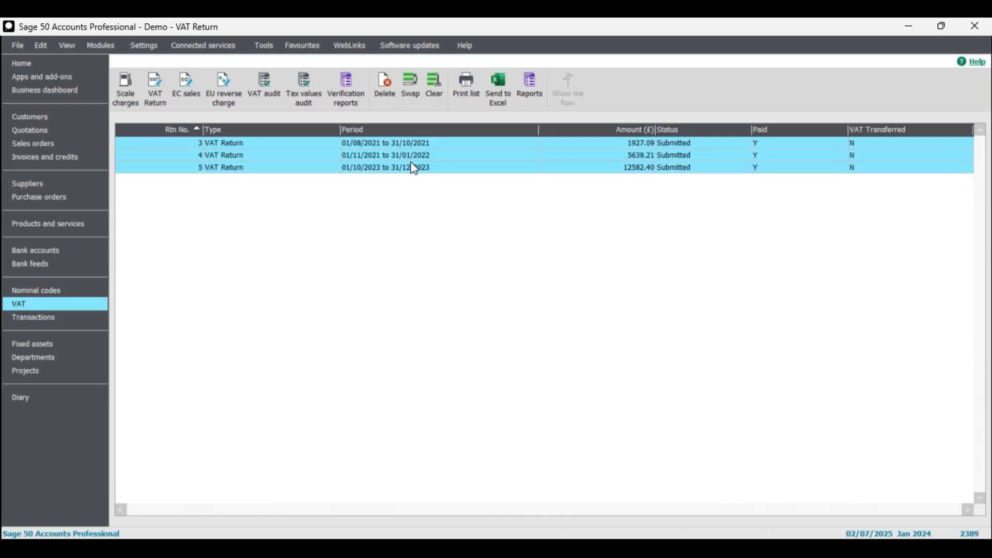
click(433, 83)
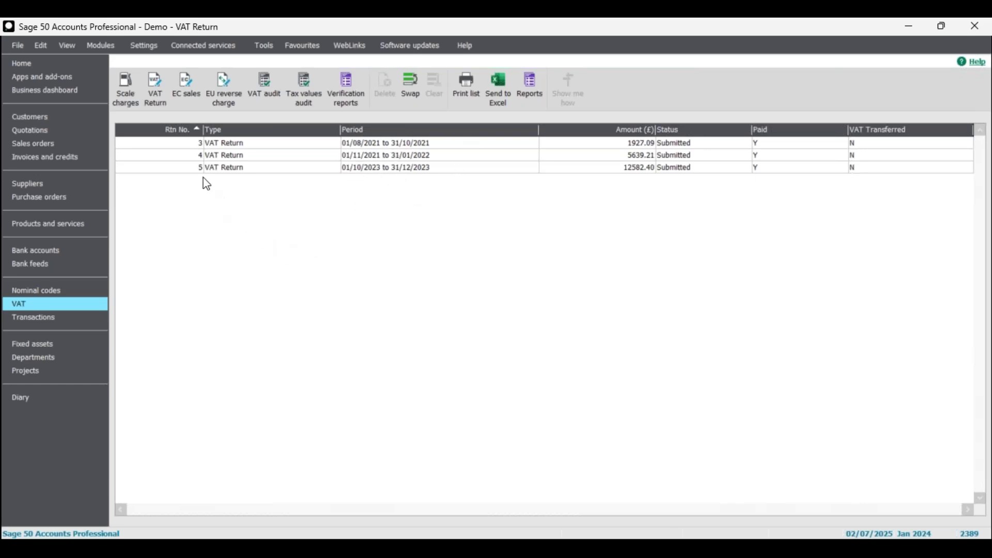
click(152, 81)
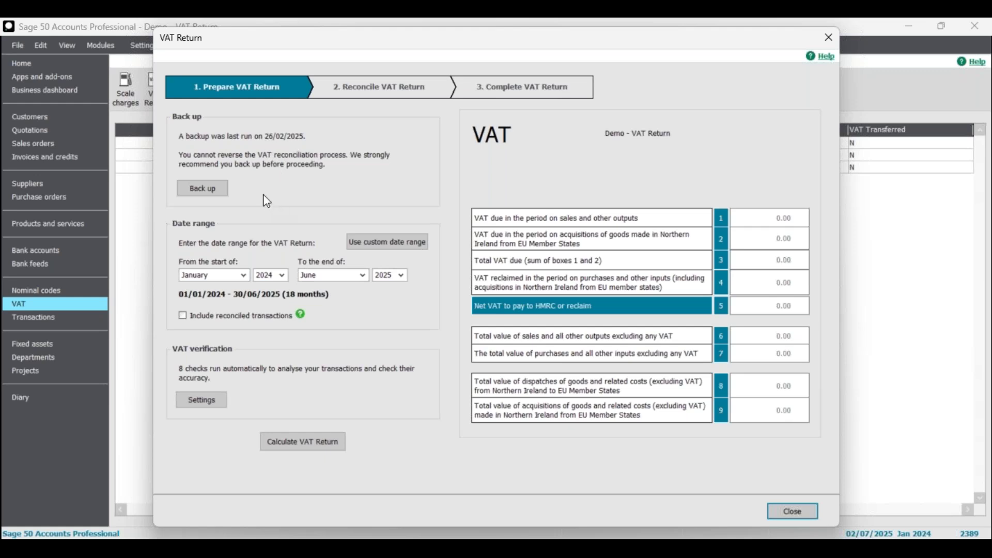
click(215, 189)
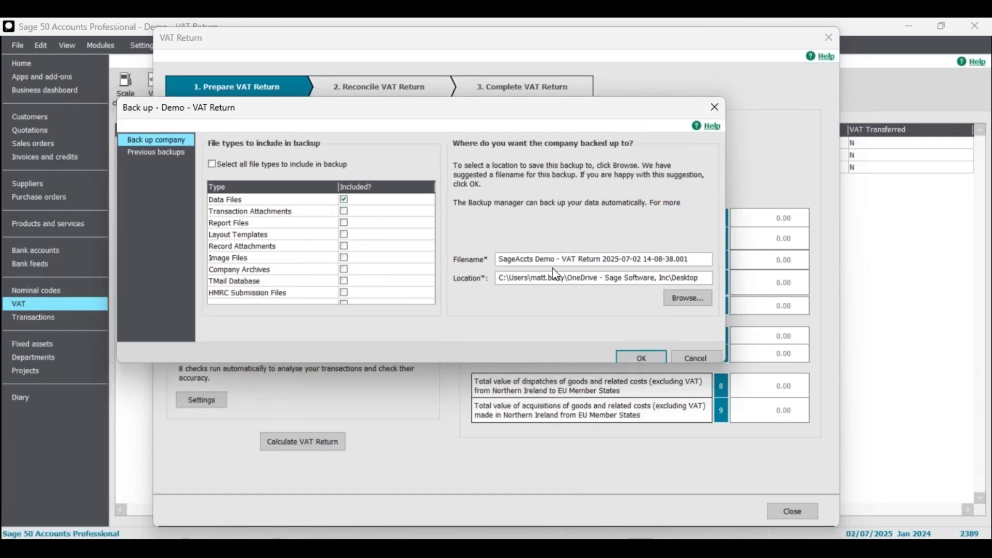
drag(556, 258, 484, 260)
text(Pre)
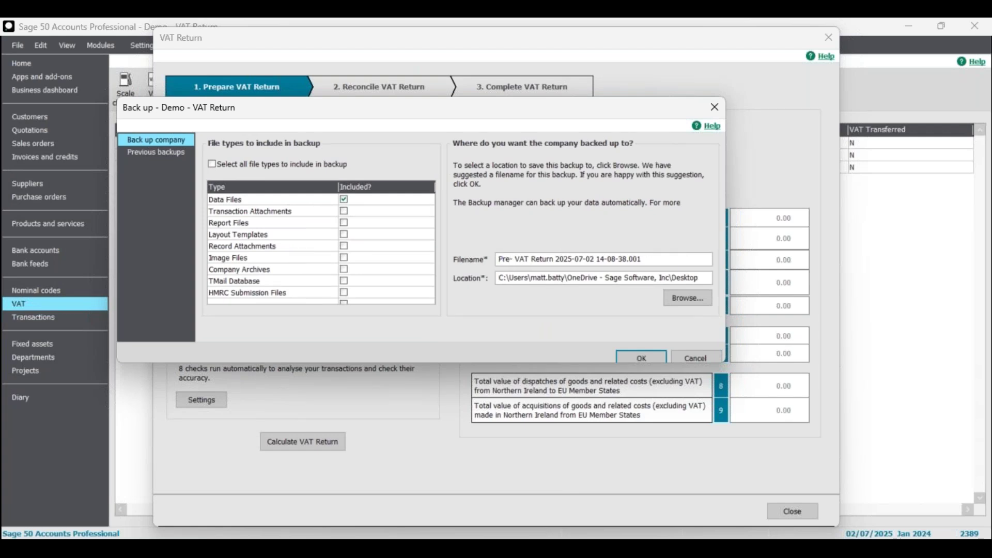
text( Reconciliation)
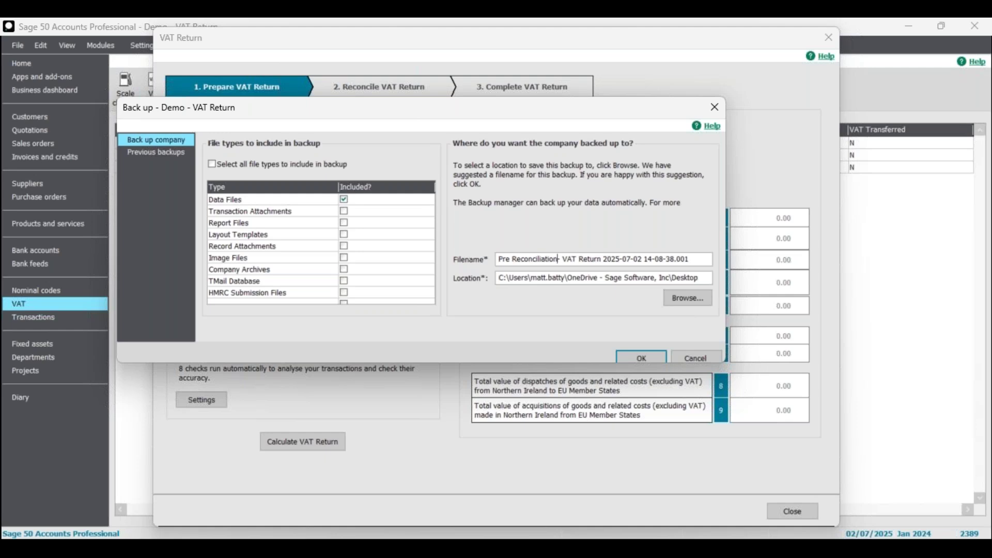
click(639, 357)
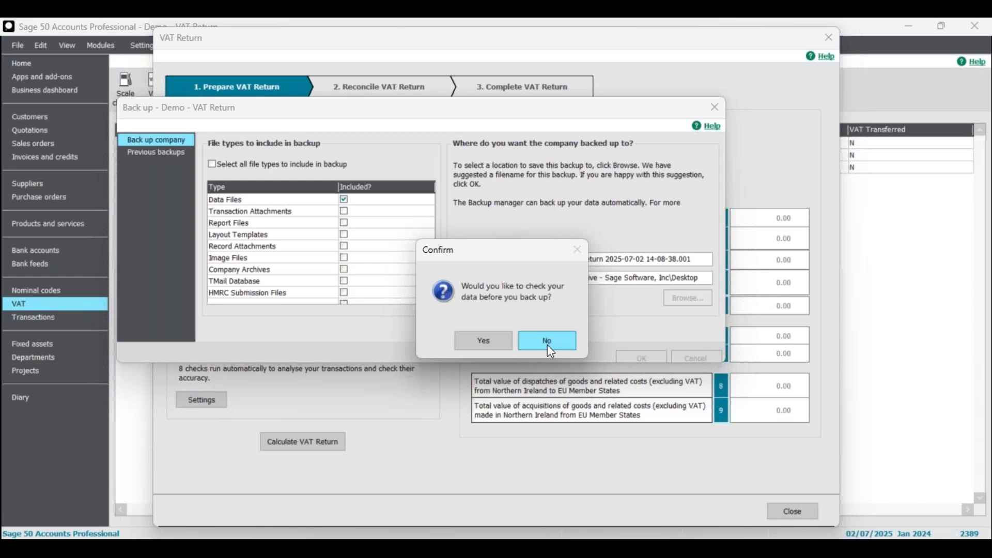
click(477, 346)
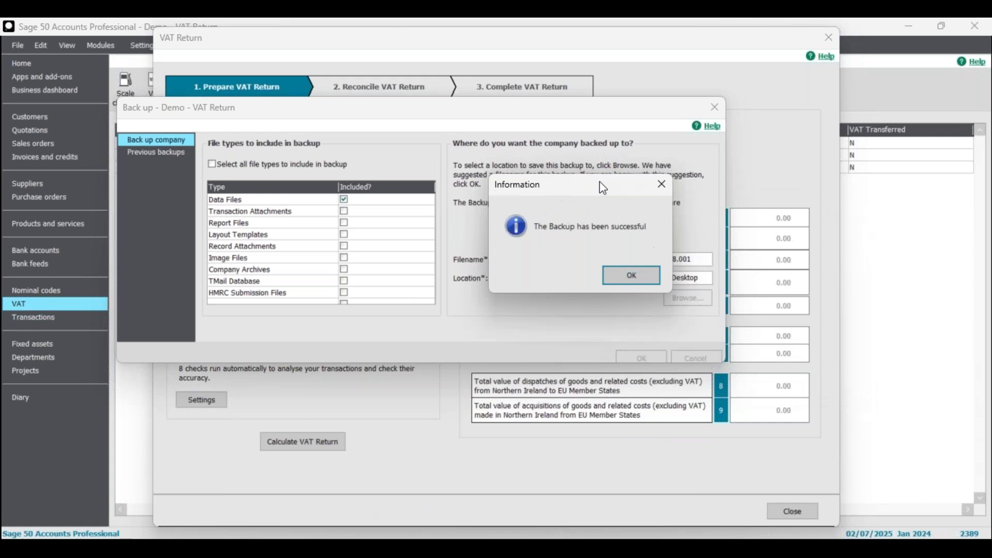
click(533, 281)
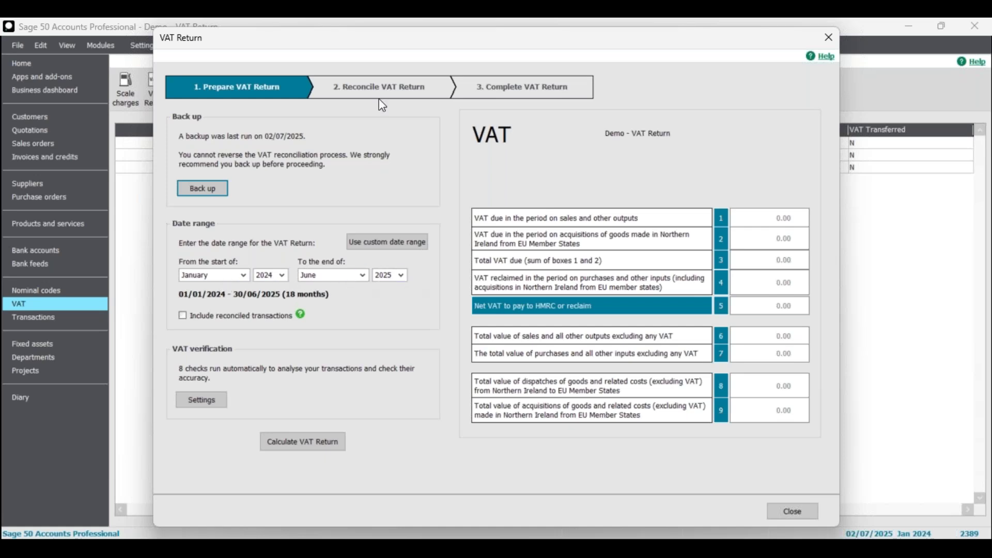
Set the VAT Return's date range to finish at the end of March 2024
drag(386, 32, 411, 191)
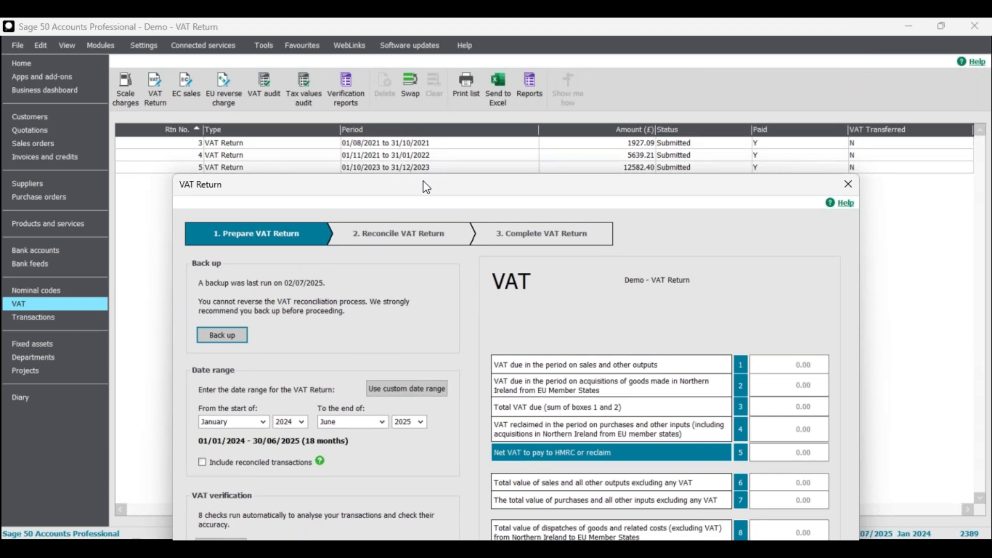
drag(428, 189, 370, 96)
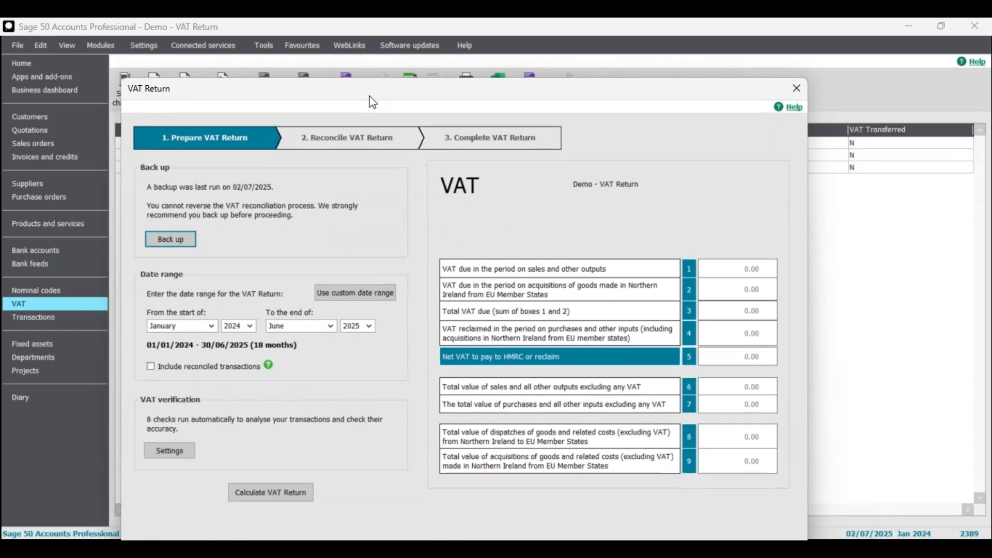
click(330, 326)
scroll(297, 362, up, 1)
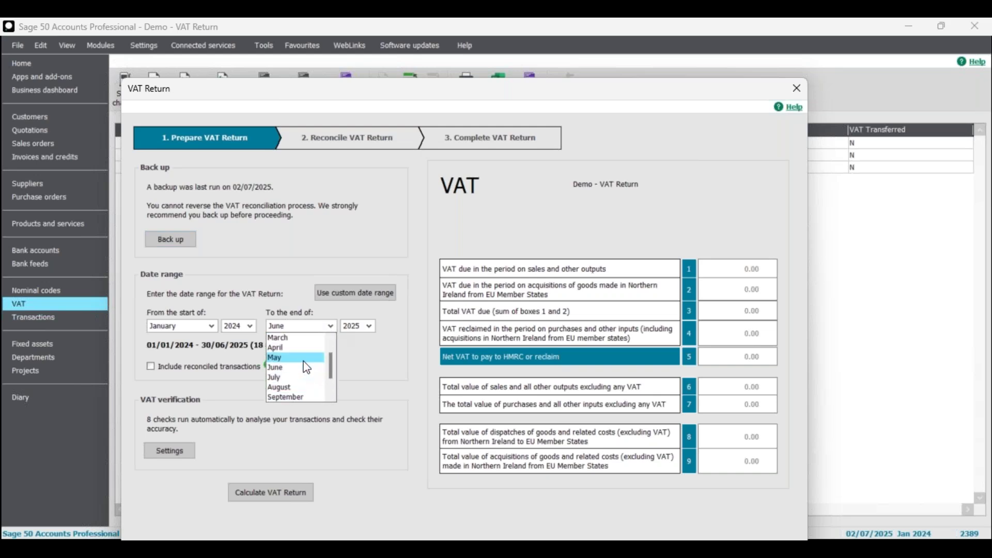
click(293, 338)
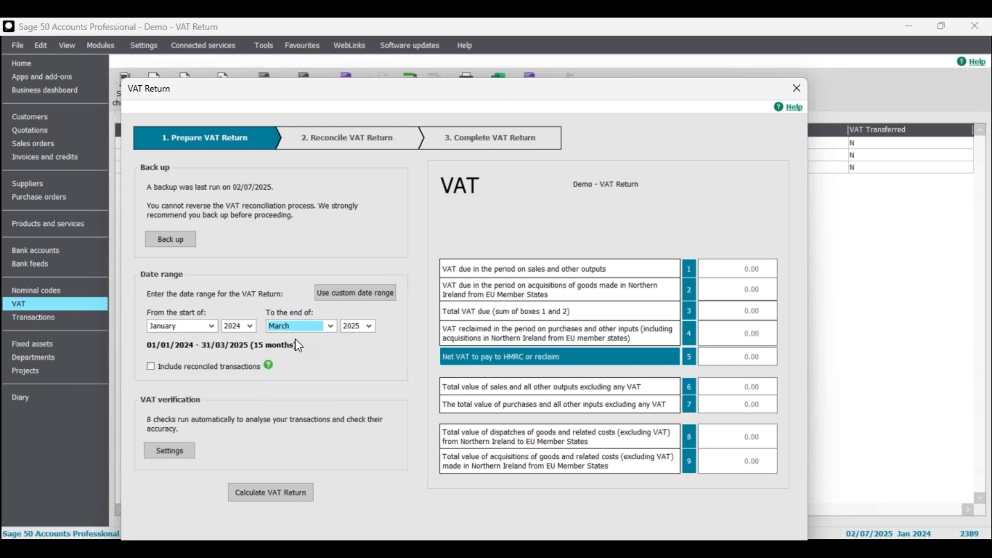
click(371, 327)
click(356, 358)
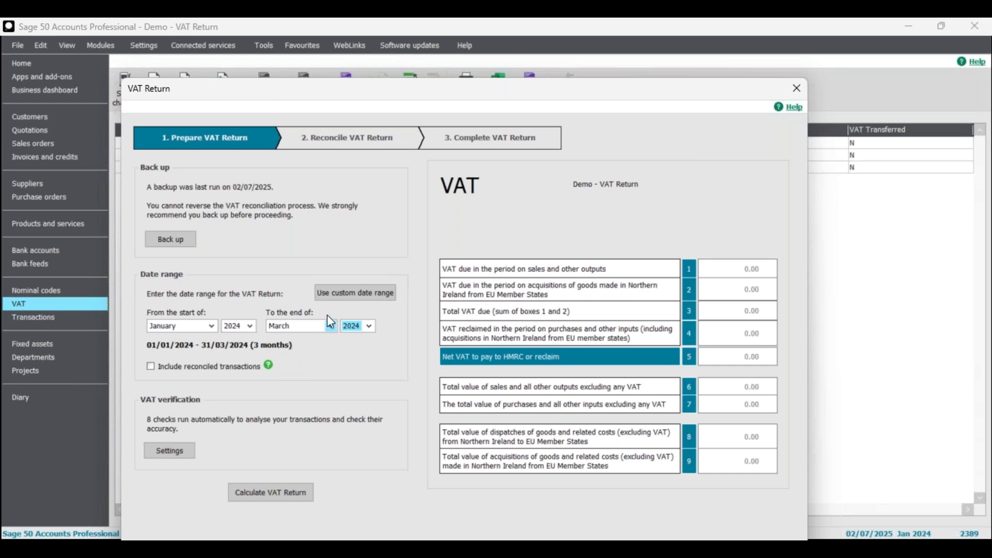
Switch the VAT Return to a custom date range and set its end date to 31/01/2024
click(349, 298)
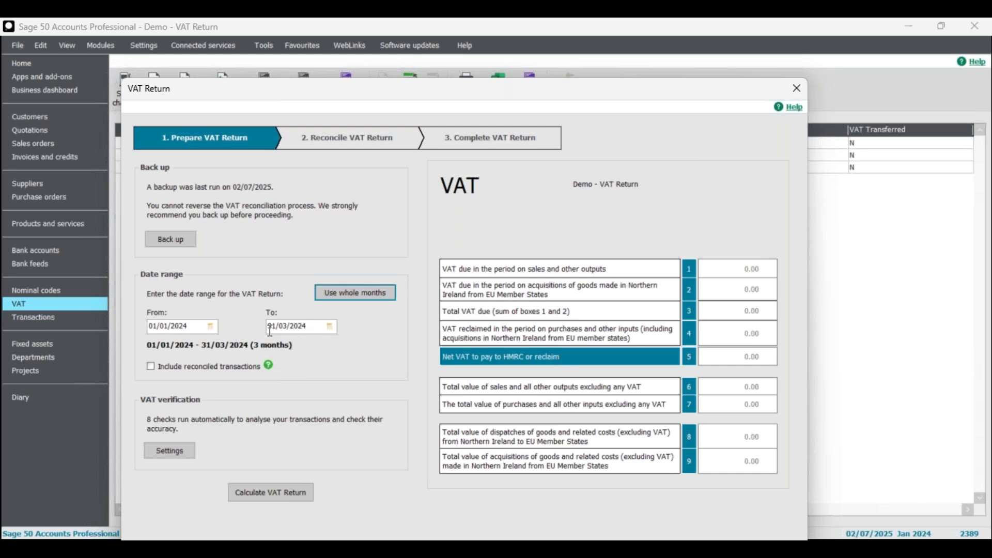
click(211, 327)
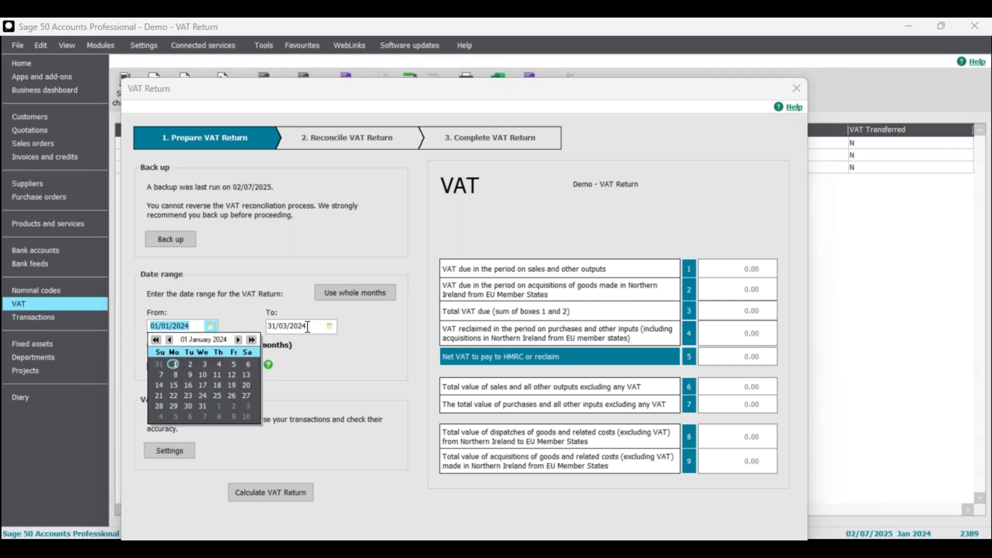
click(331, 328)
click(289, 341)
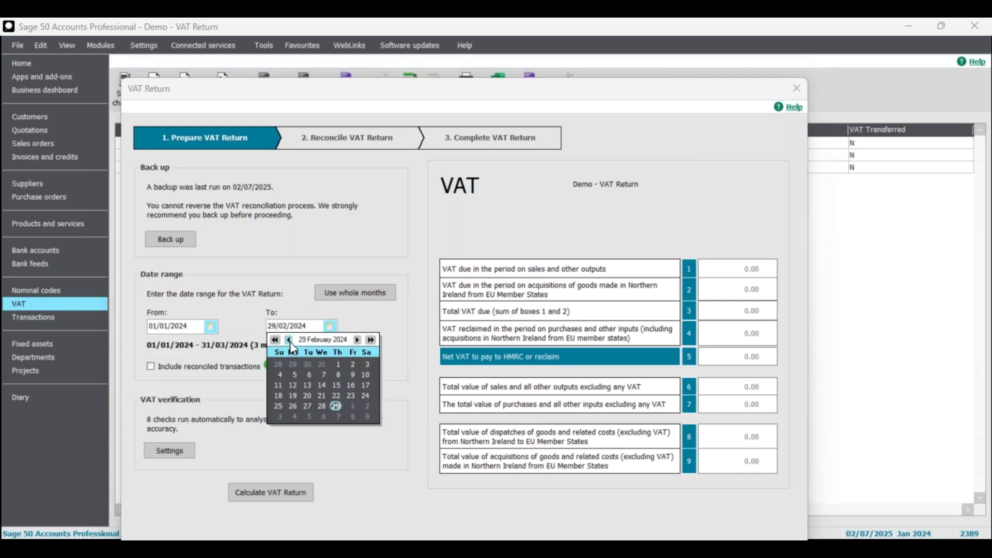
click(289, 340)
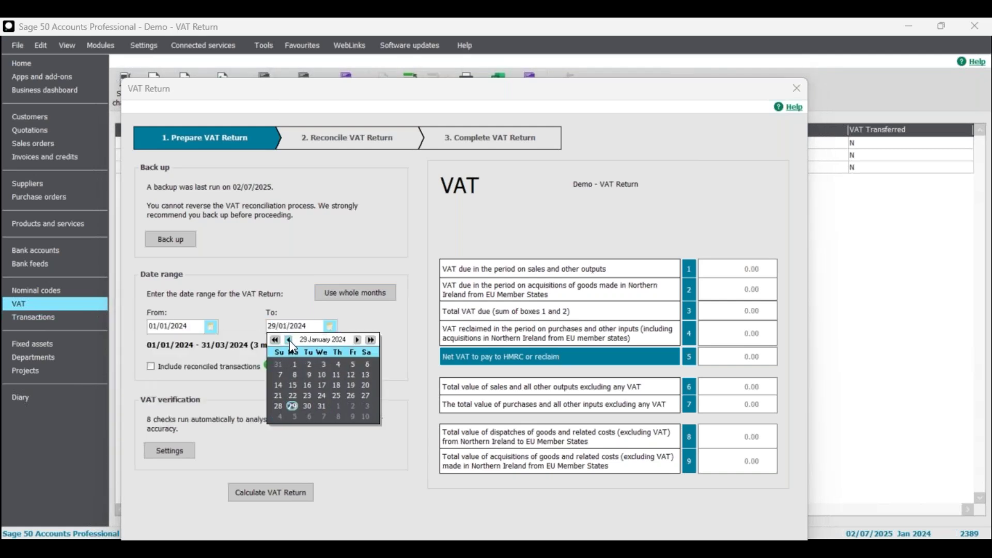
click(321, 406)
click(350, 317)
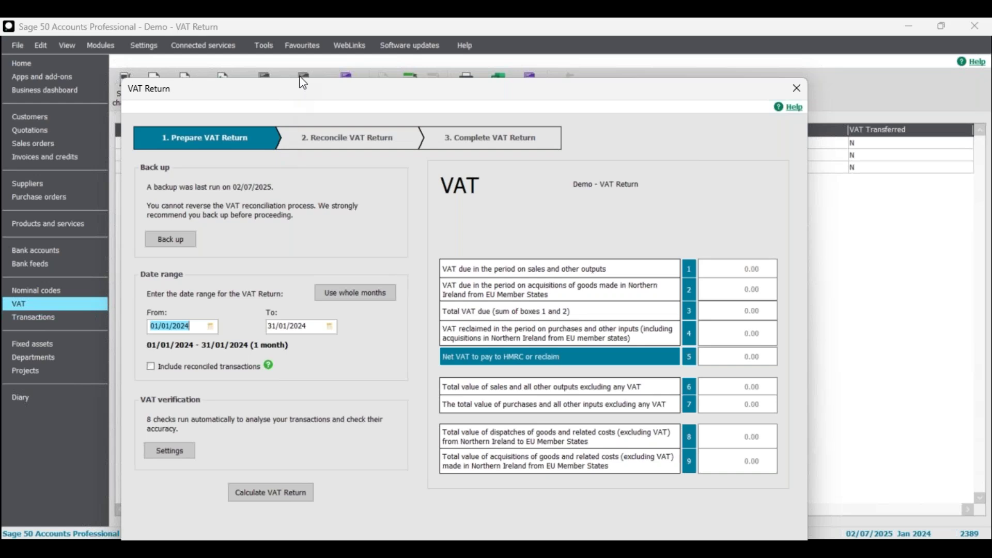
Return the date range to whole months and set its end month to March
drag(312, 91, 317, 63)
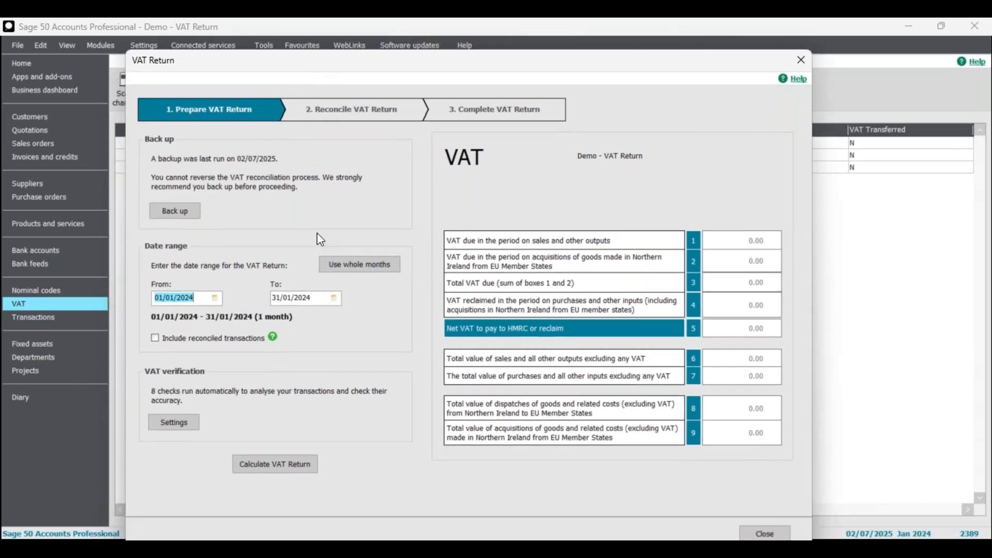
click(344, 270)
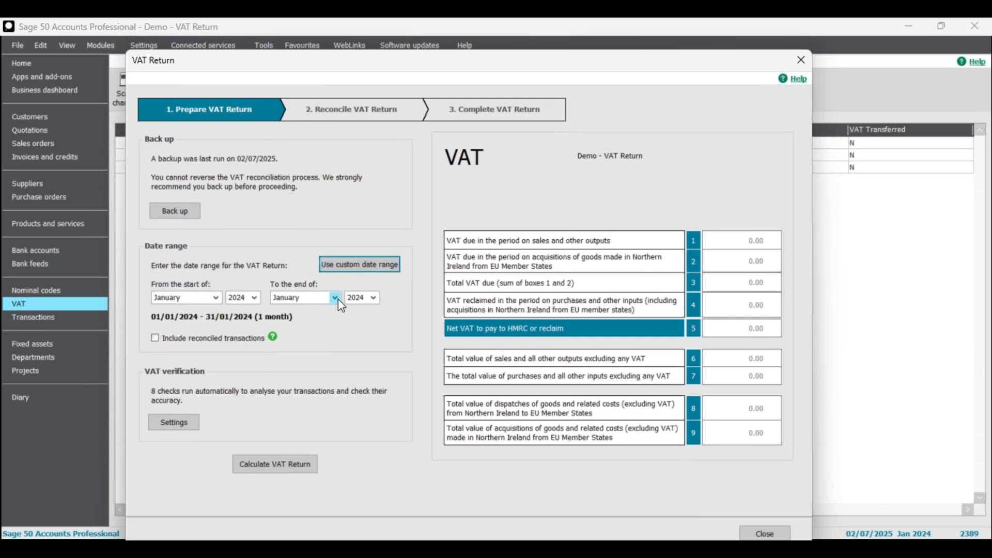
click(335, 298)
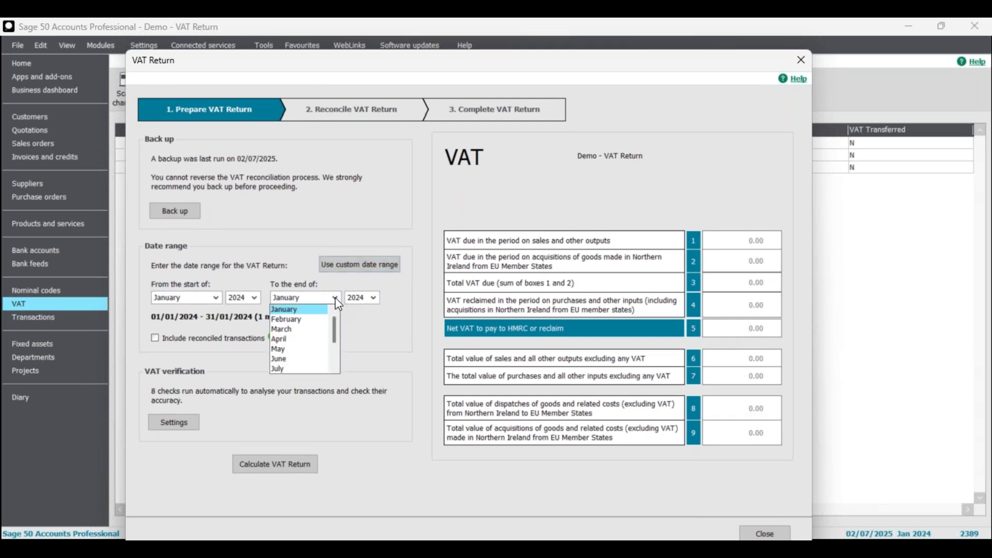
click(309, 330)
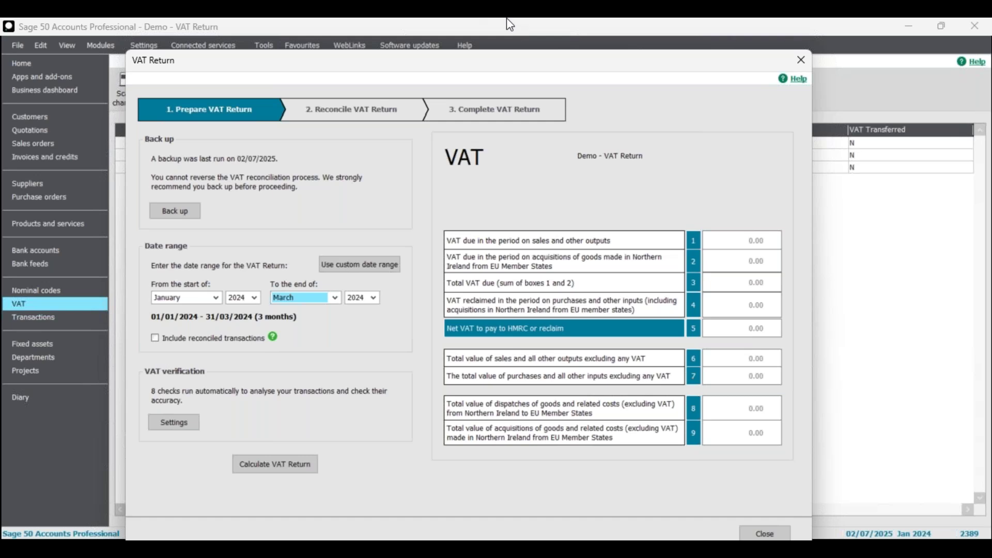
Read the help note on including reconciled transactions in the VAT Return and close it
drag(506, 66, 521, 48)
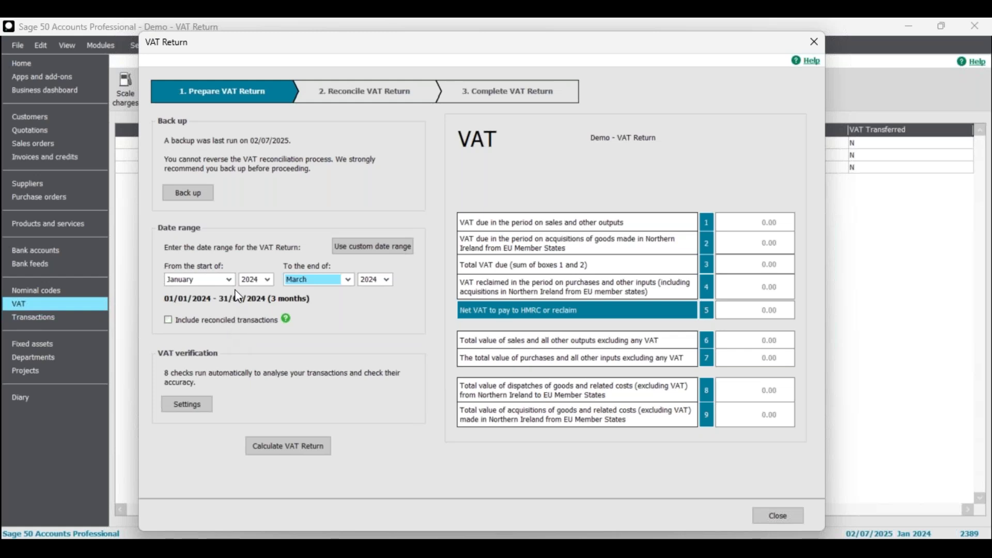
click(286, 319)
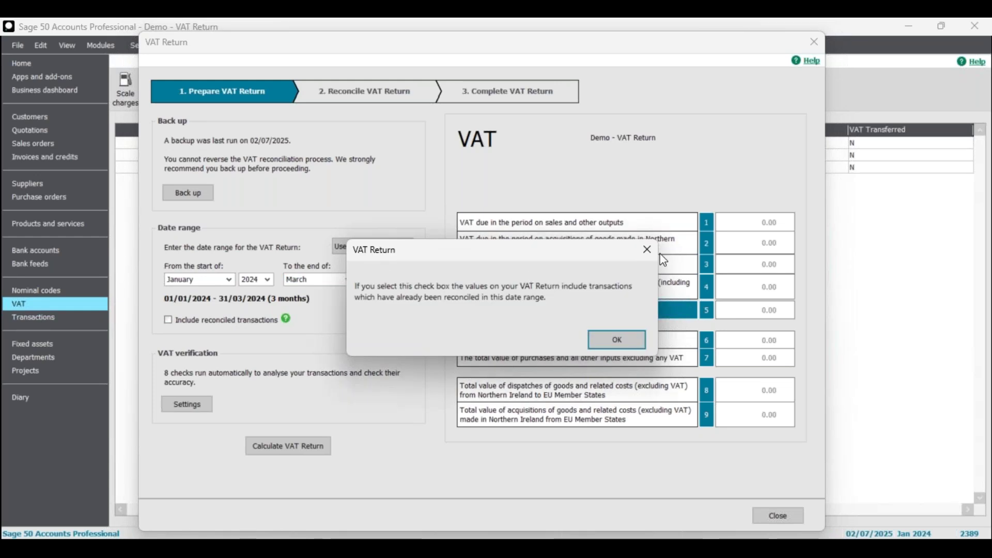
click(647, 250)
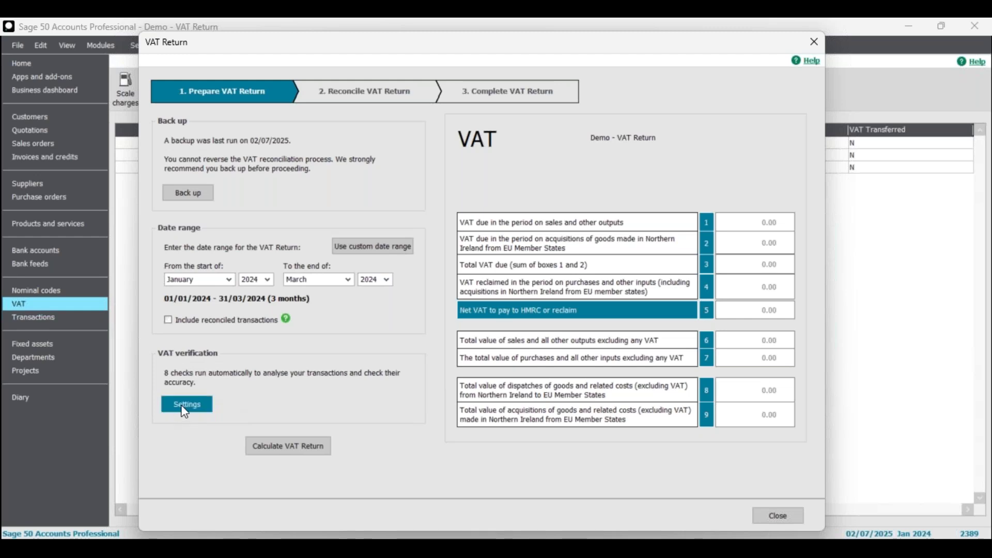
Open the VAT verification settings and review the duplicate, missing entry and other potential issue checks
click(209, 406)
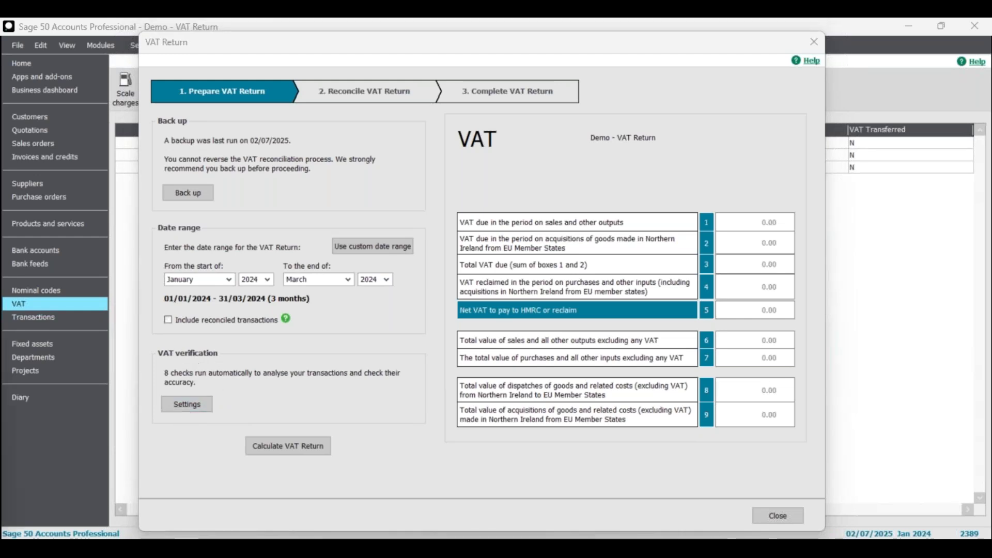
drag(453, 137, 451, 111)
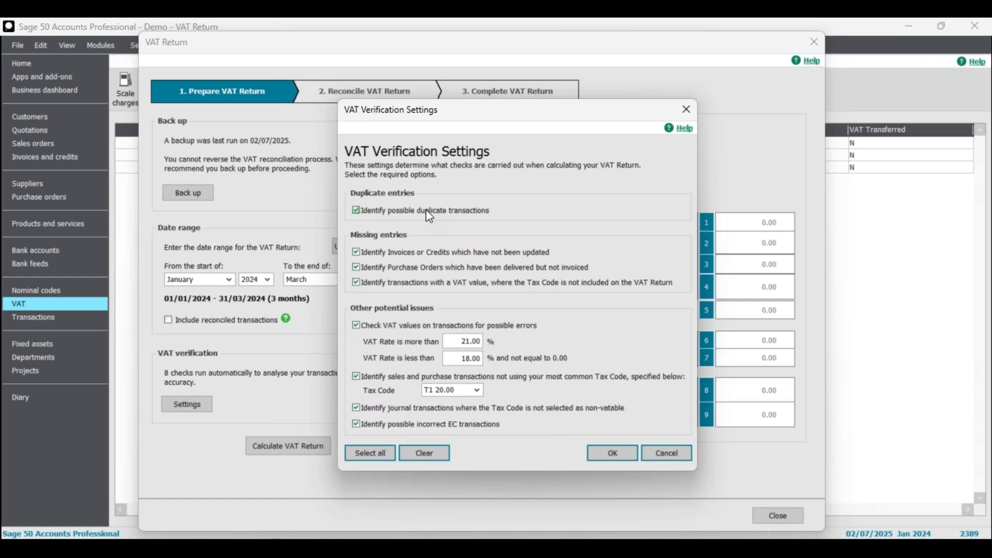
click(426, 212)
drag(457, 110, 481, 132)
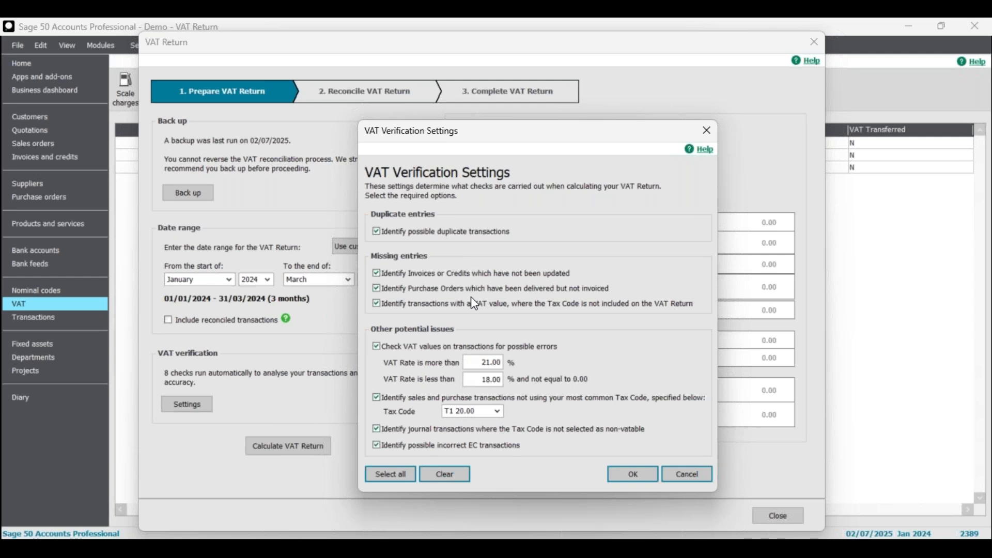
drag(501, 129, 465, 115)
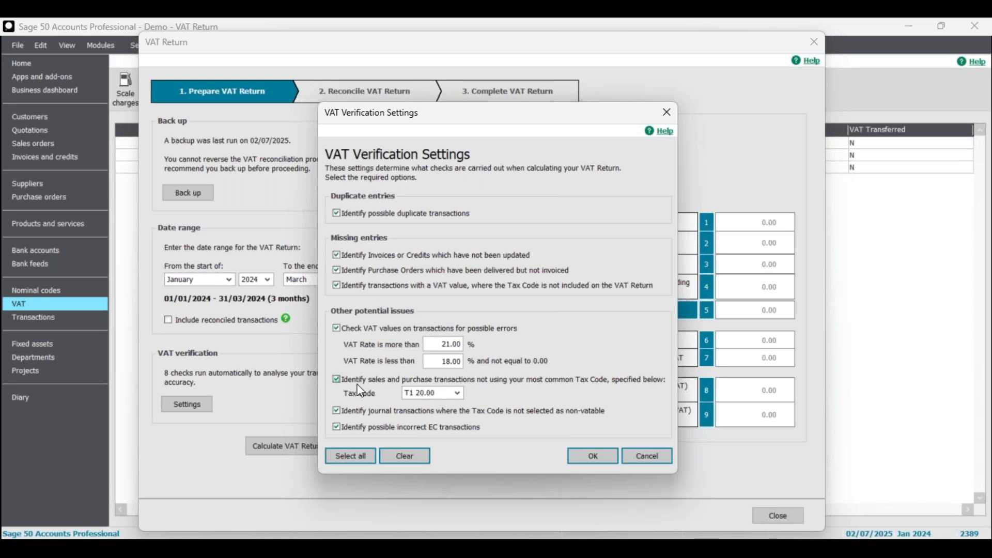
Clear all VAT verification checks, select every check again and accept the settings
click(403, 459)
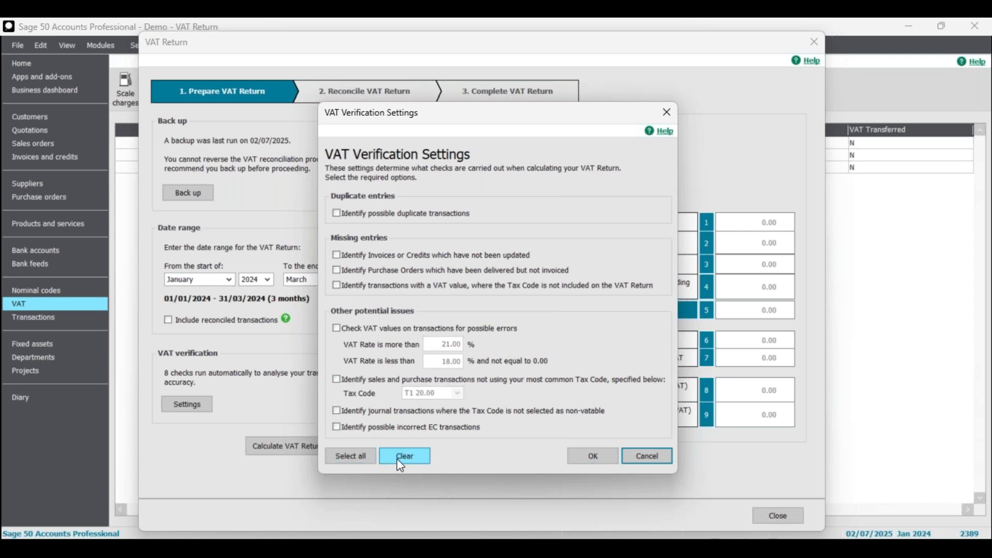
click(360, 457)
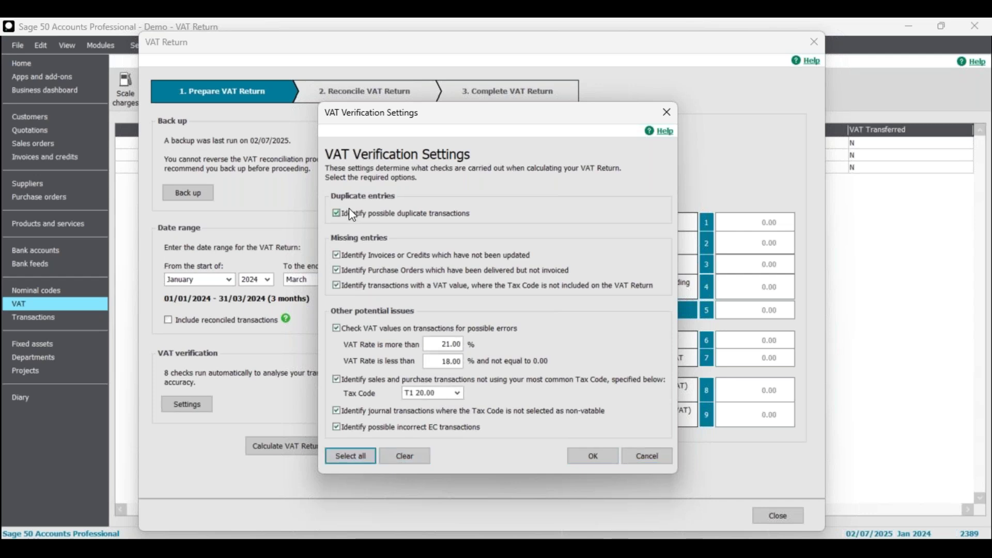
click(362, 271)
click(362, 255)
click(360, 214)
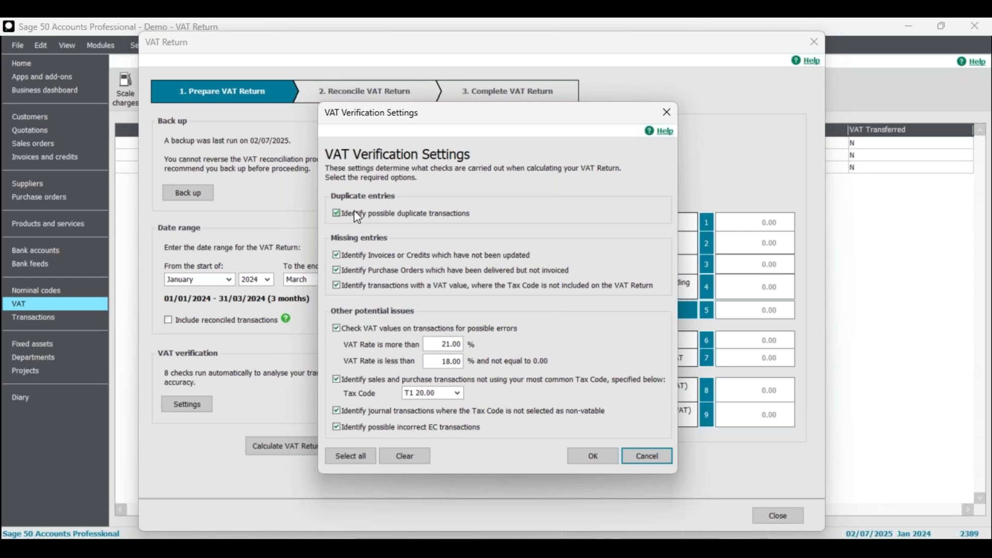
drag(454, 120, 434, 123)
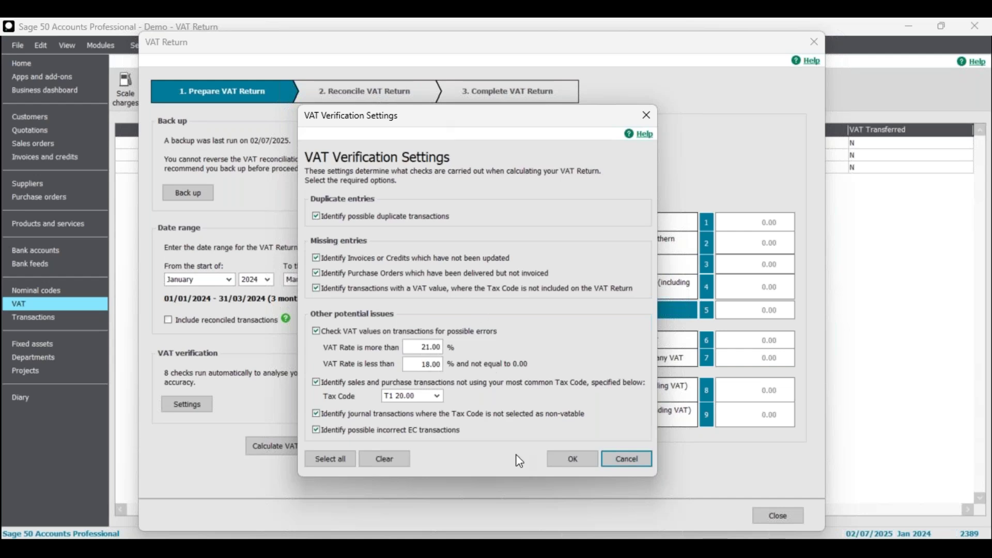
click(572, 460)
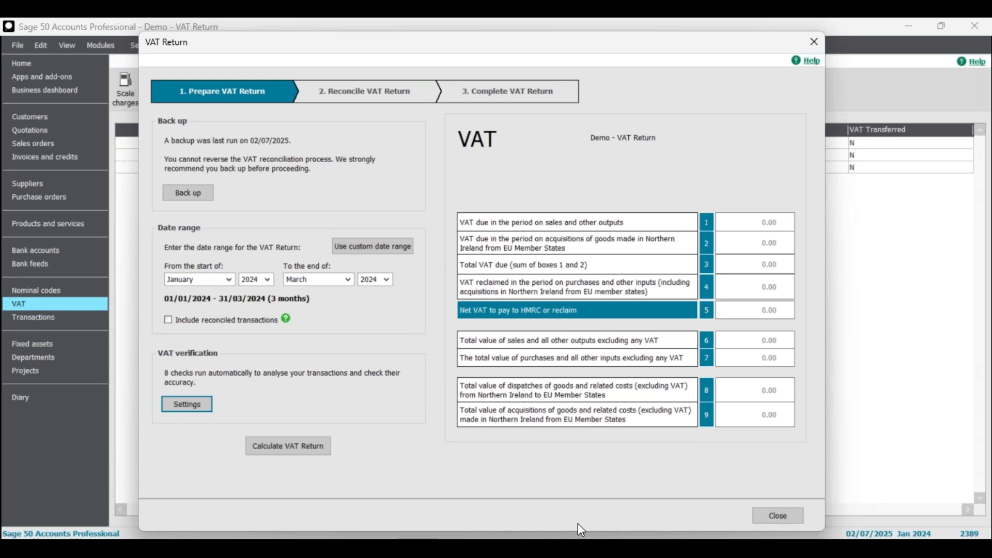
Calculate the VAT Return and go through the dates and details of the earlier unreconciled transactions
click(286, 448)
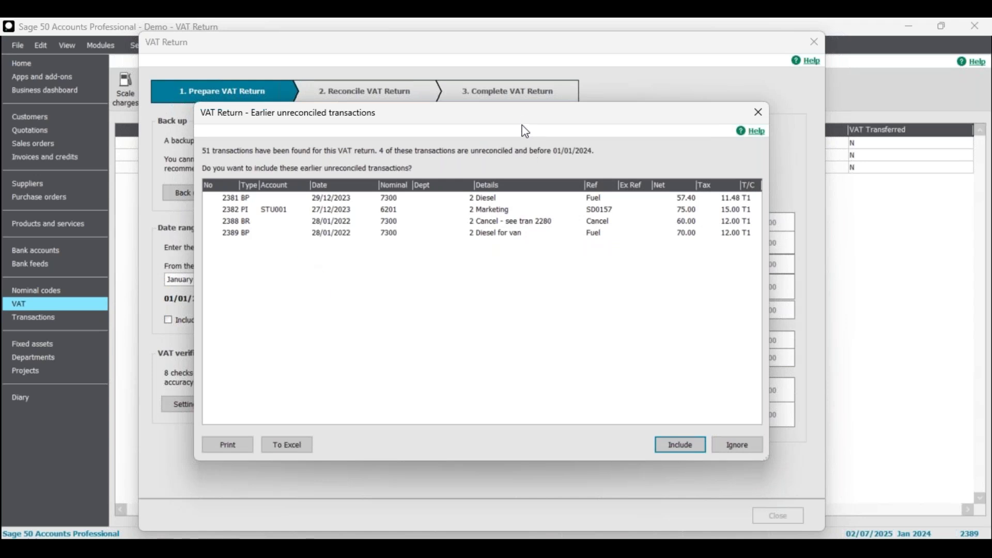
drag(523, 116, 551, 131)
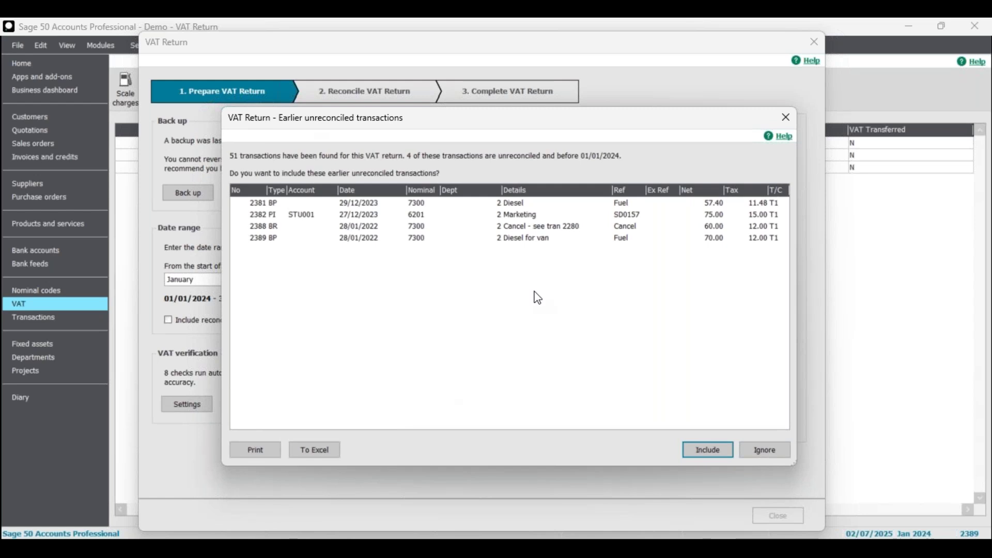
click(372, 203)
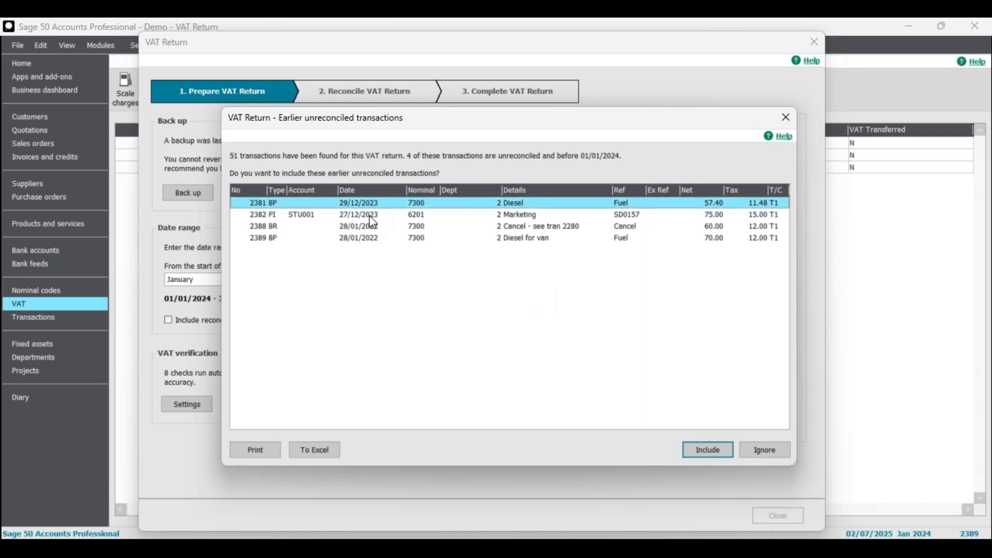
click(369, 215)
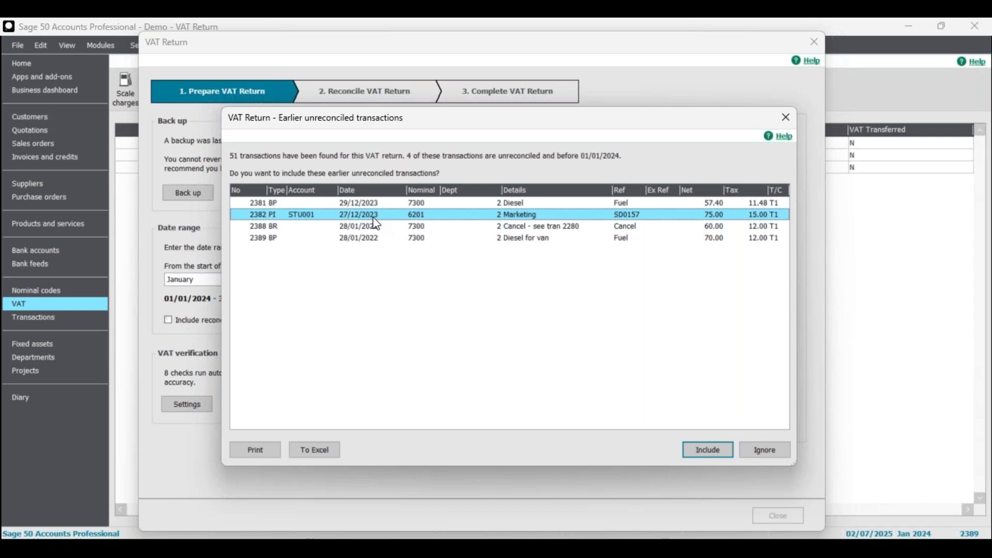
click(399, 202)
click(408, 215)
click(551, 227)
click(547, 239)
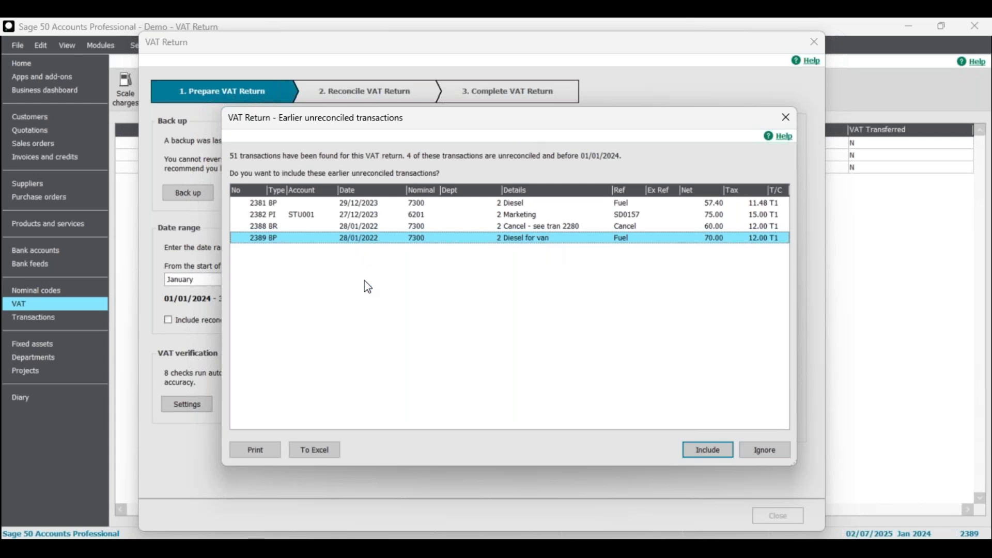
Examine the nominal codes of the earlier unreconciled transactions one by one
click(421, 217)
click(421, 228)
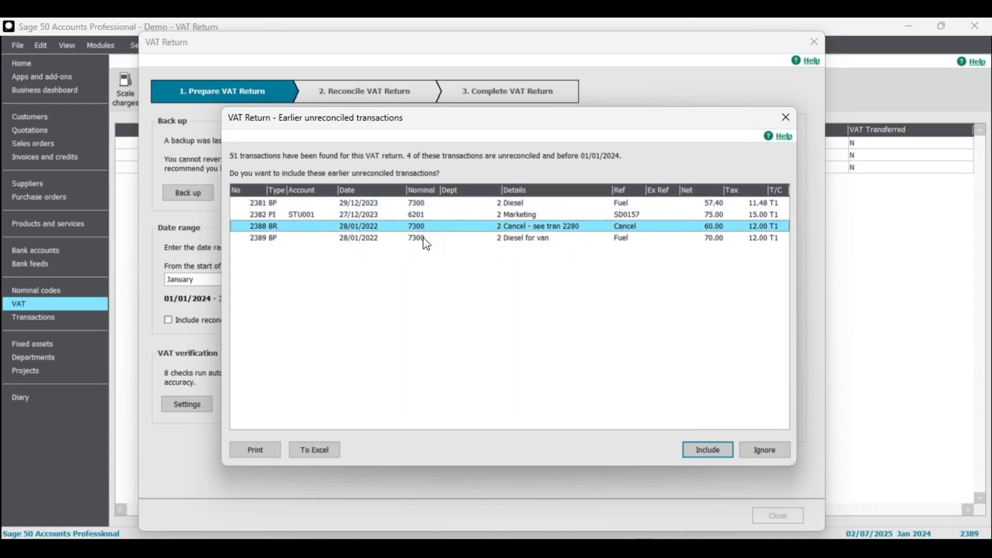
click(422, 238)
click(421, 204)
click(424, 215)
click(424, 228)
click(425, 238)
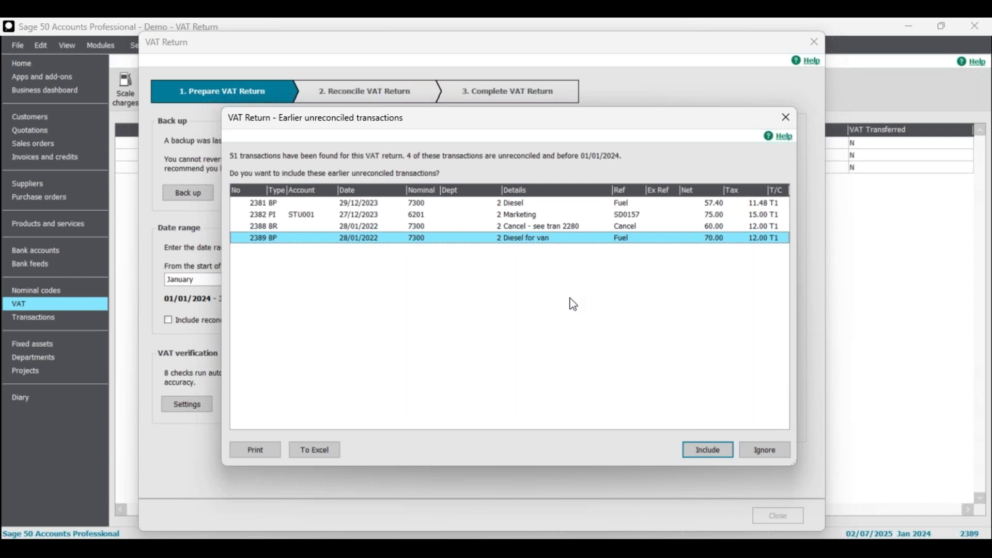
Export the earlier unreconciled transactions to Excel and maximise the new workbook's window
click(318, 452)
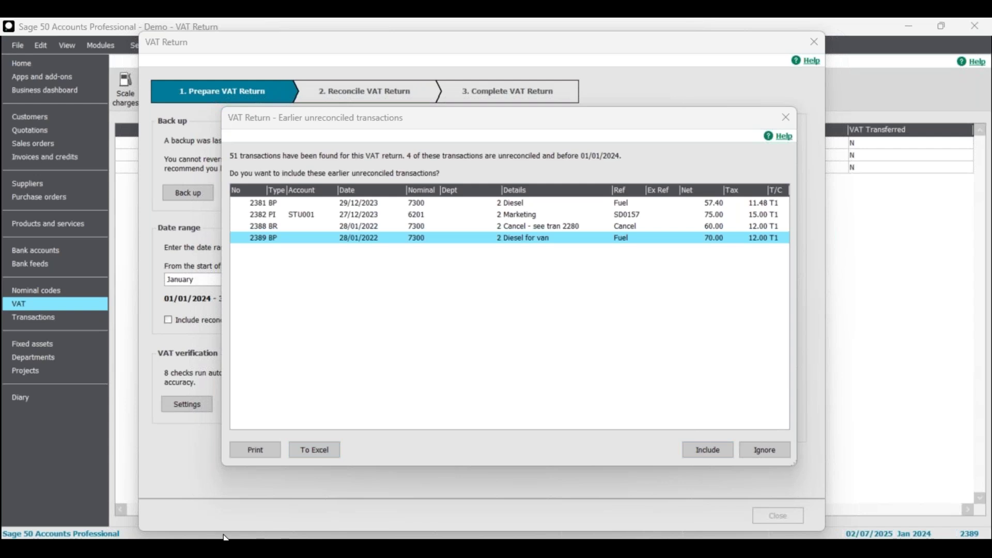
drag(0, 217, 666, 84)
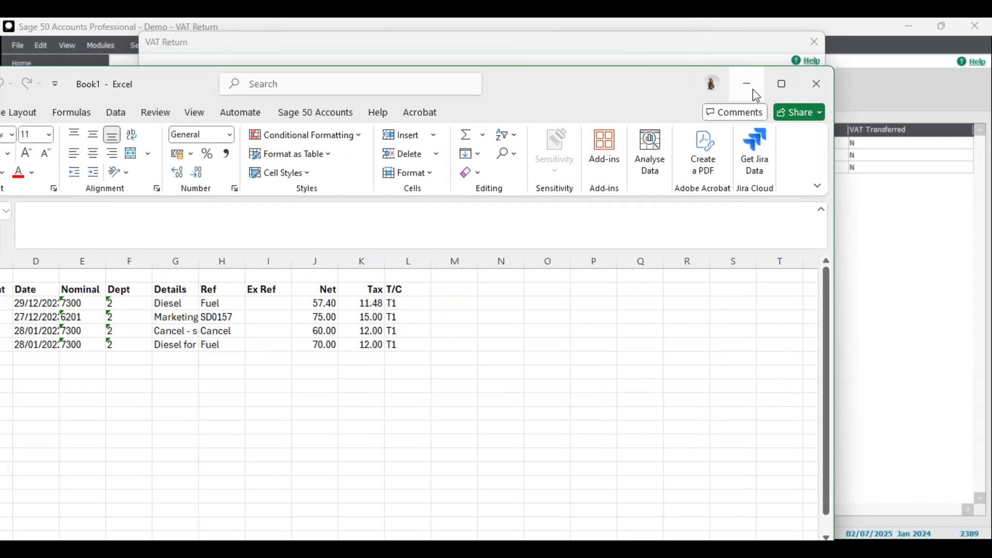
click(782, 91)
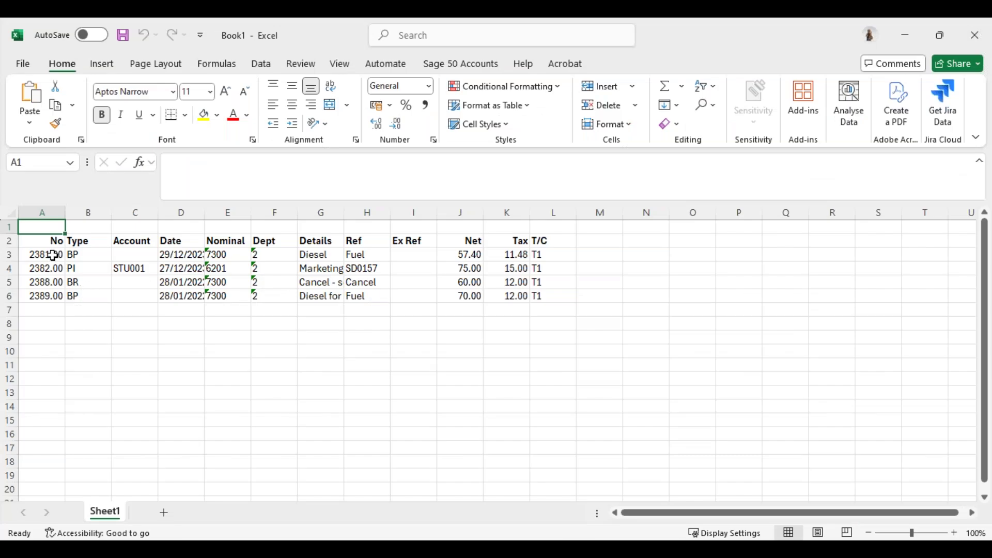
Check the transaction numbers and types in the exported Excel sheet and widen its Tax column
click(50, 254)
key(Down)
click(57, 296)
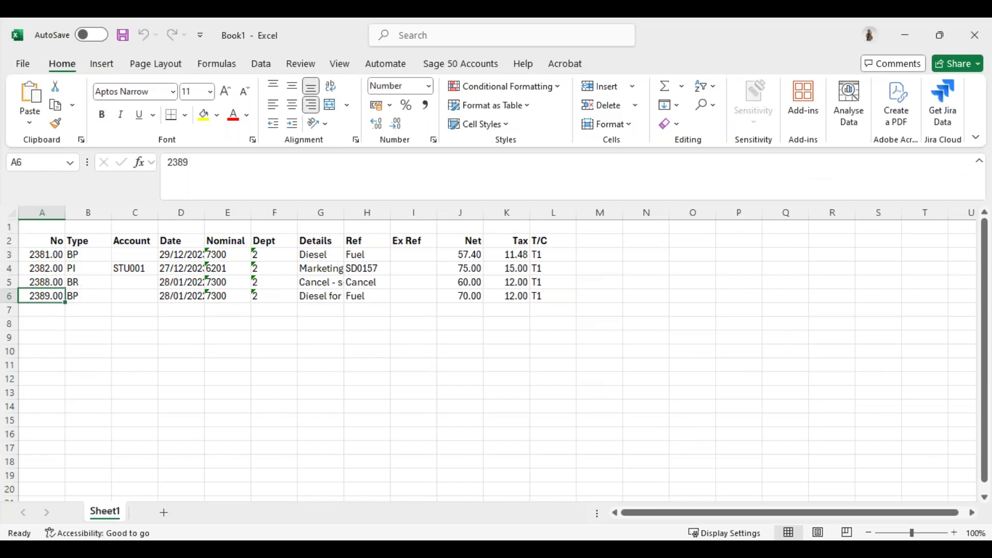
click(58, 254)
click(57, 268)
click(83, 261)
key(Down)
key(Down)
key(Down)
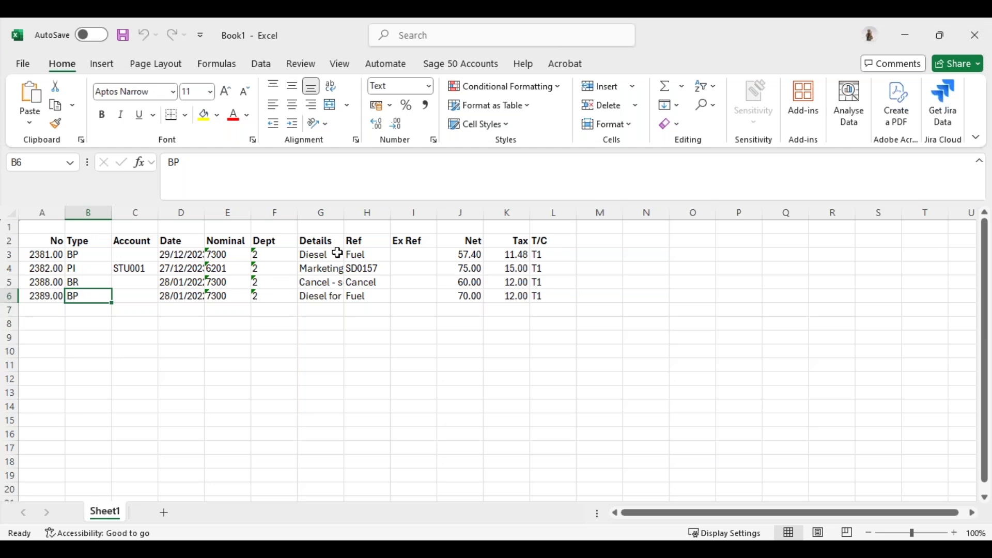
drag(529, 213, 559, 213)
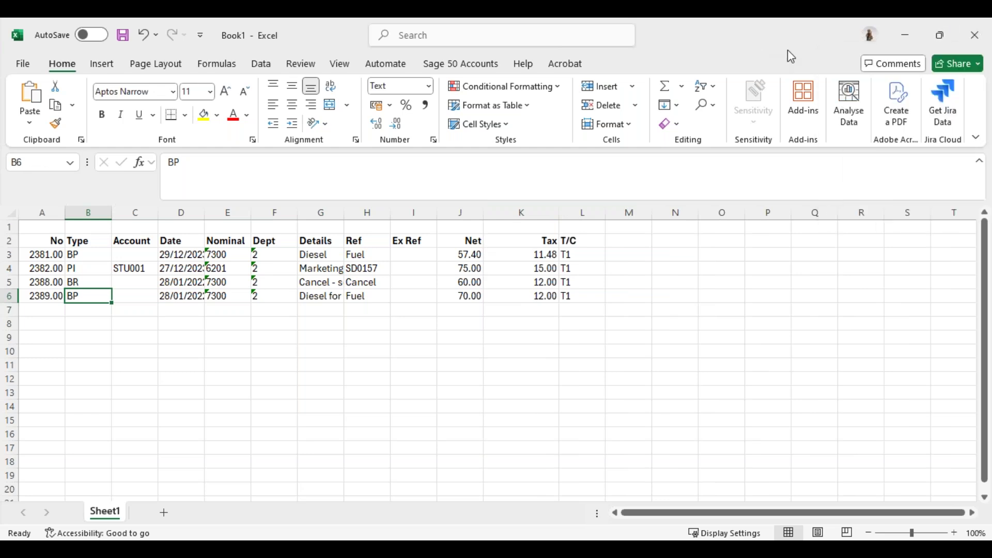
Return to Sage 50 and close the earlier unreconciled transactions list and the VAT Return, discarding the calculation
click(904, 35)
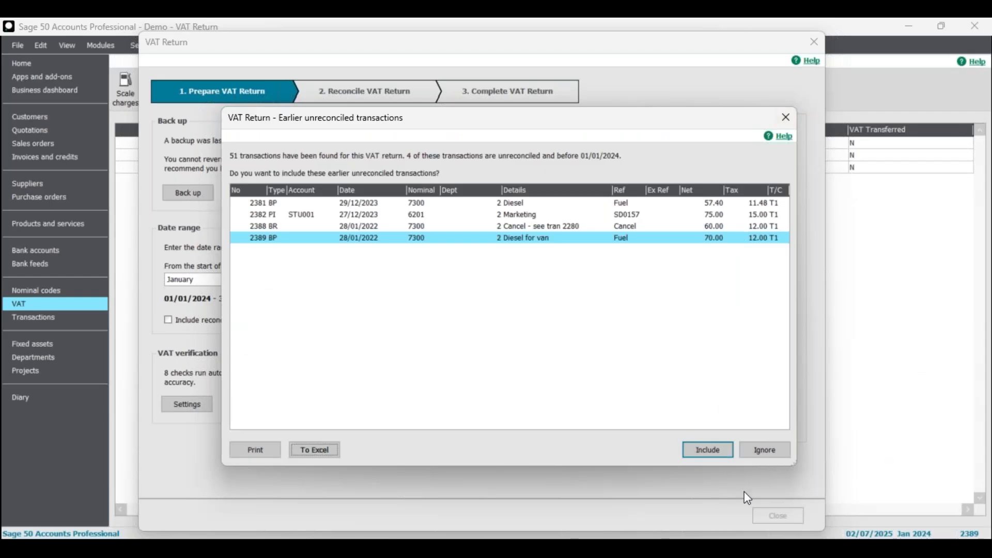
click(786, 118)
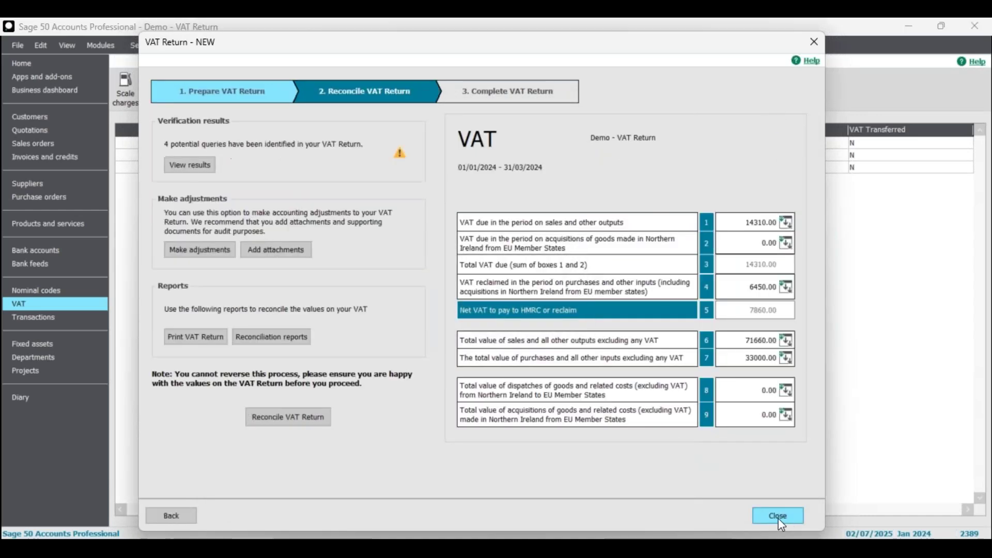
click(776, 515)
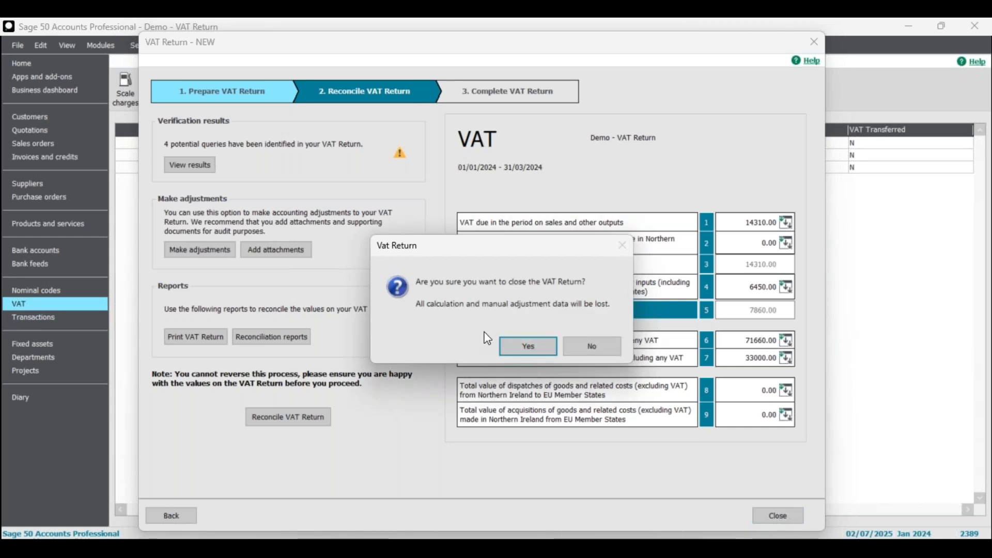
click(514, 349)
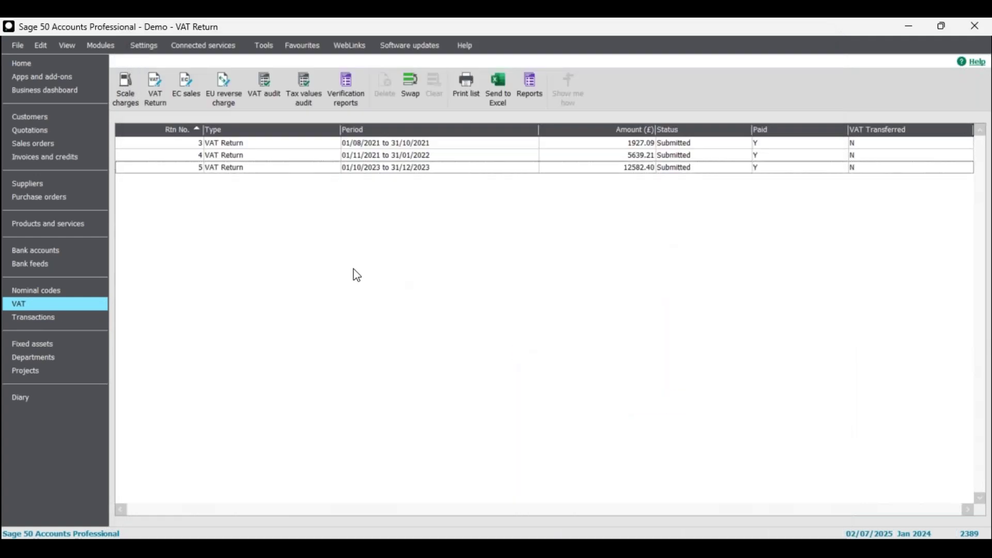
Open the Sage 50 transactions list, compare it with the exported transactions in the Excel window, and minimise Excel
click(56, 318)
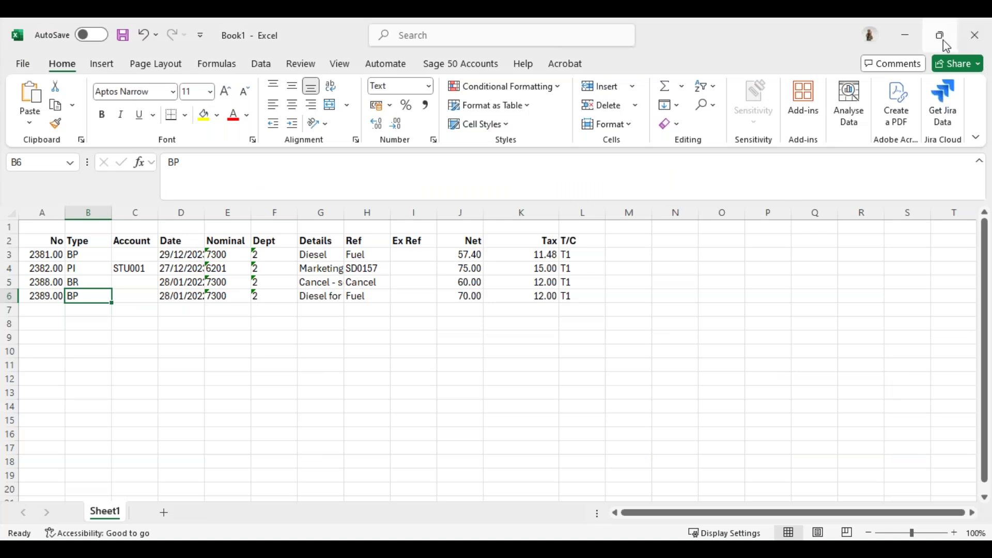
click(947, 42)
drag(589, 85, 763, 201)
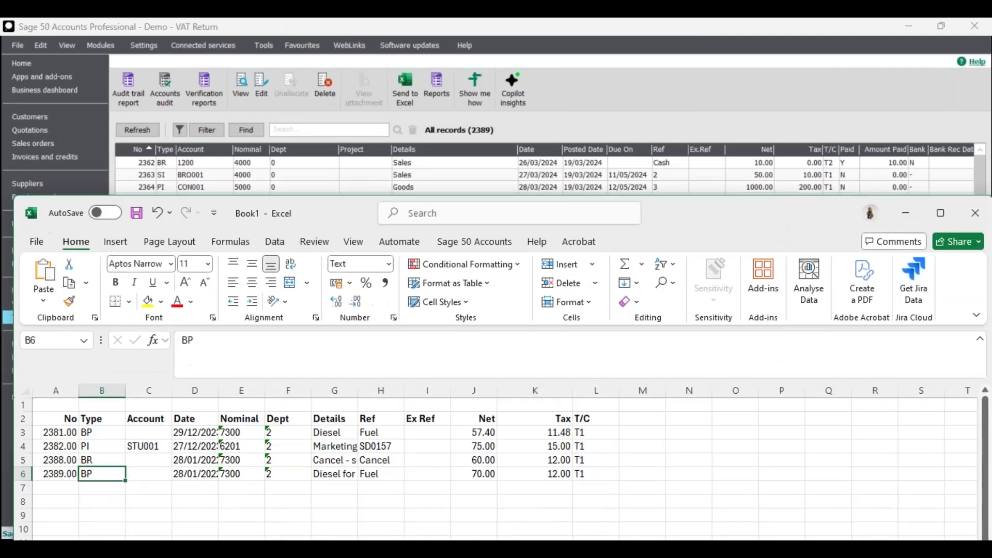
click(71, 430)
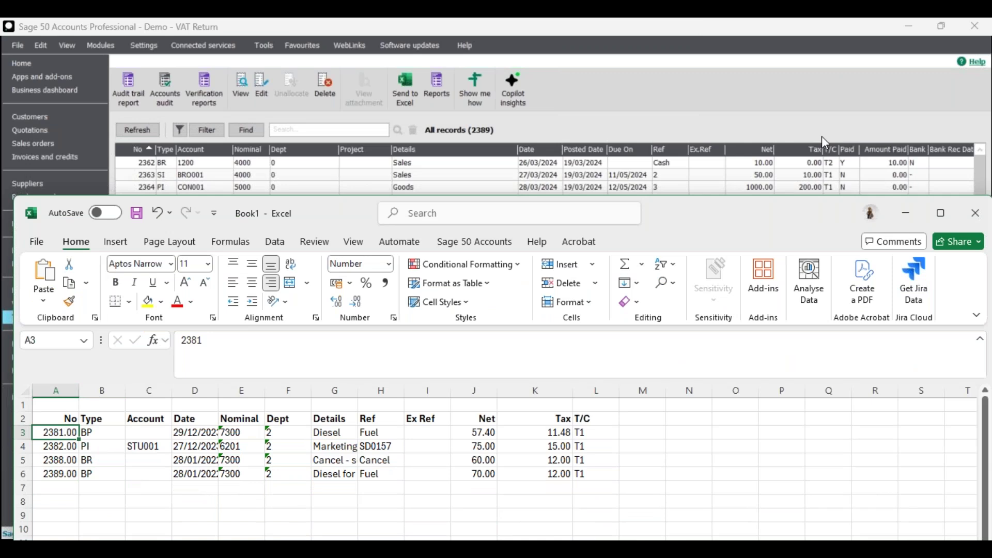
drag(749, 205, 751, 452)
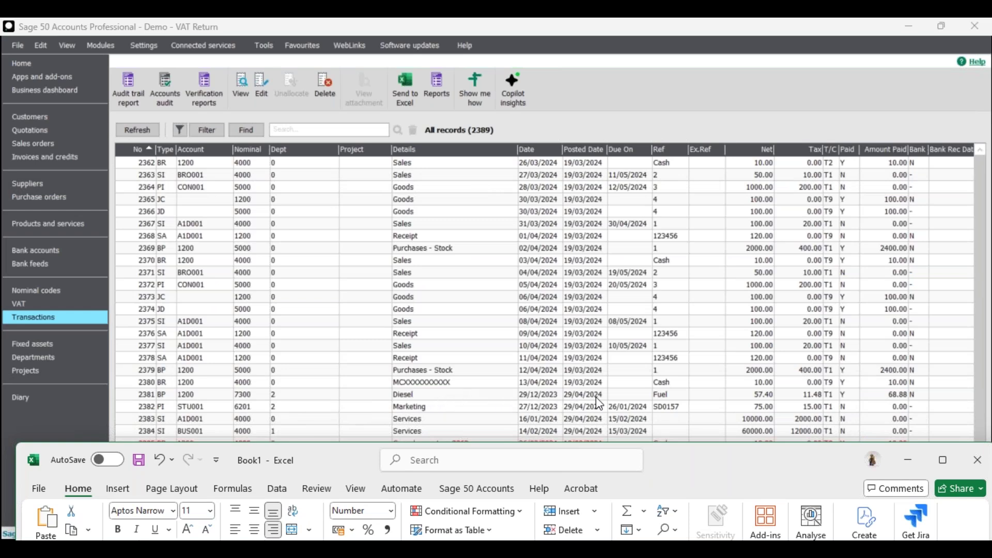
drag(758, 456, 742, 194)
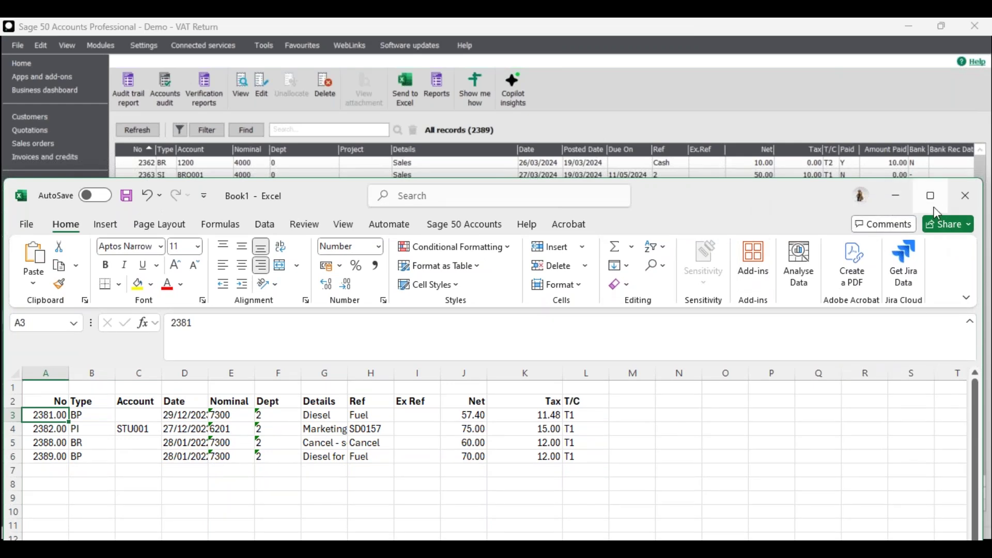
click(904, 195)
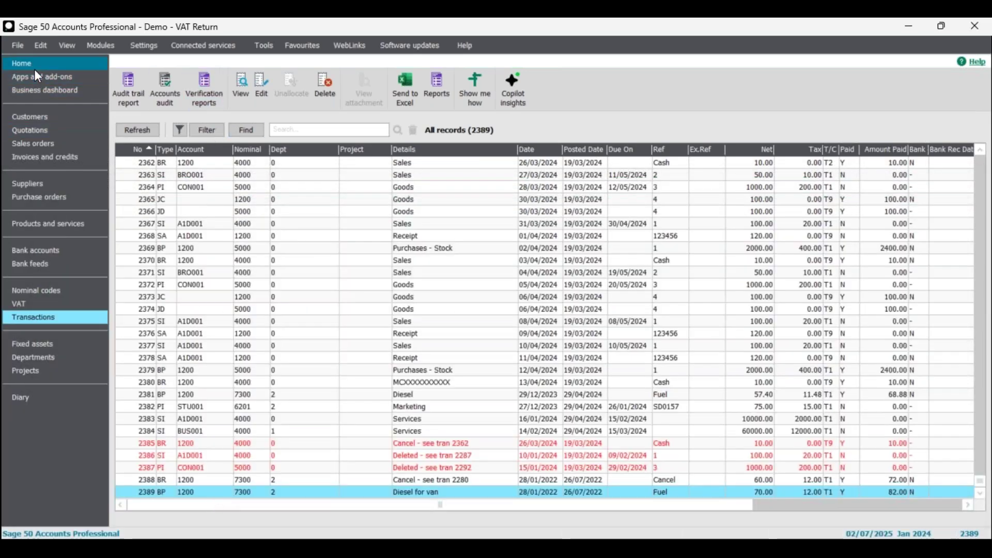
Start a new VAT Return for January 2024 to March 2024 and calculate it
click(32, 304)
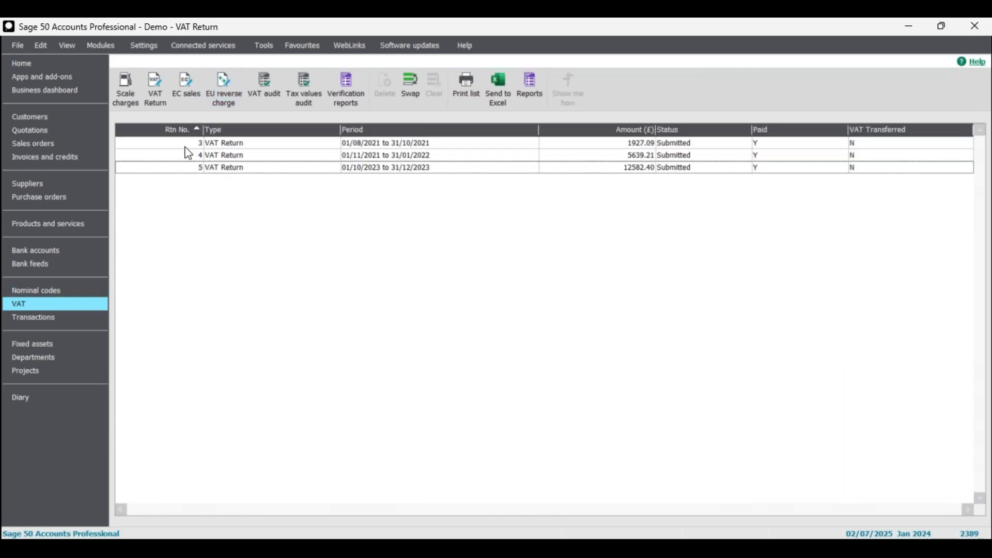
click(157, 82)
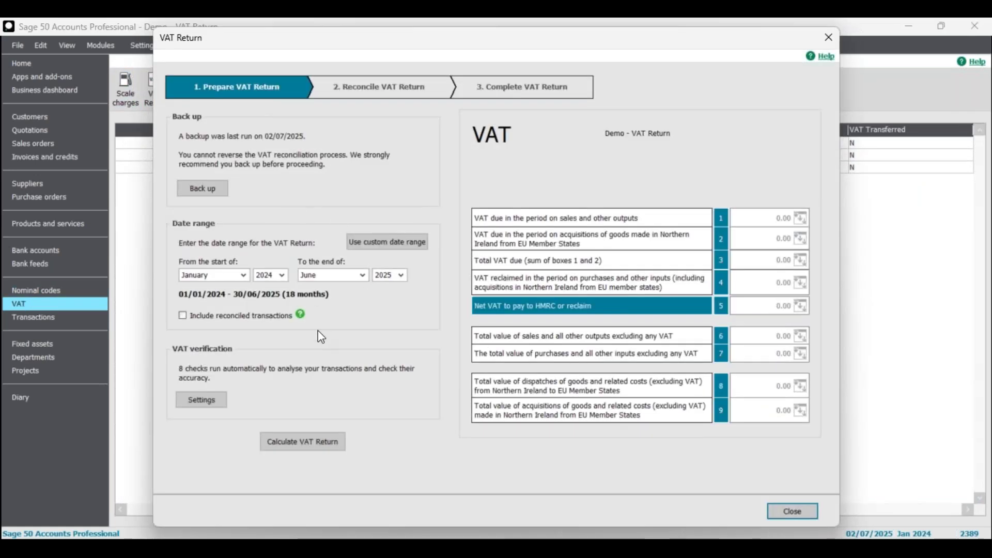
click(359, 276)
scroll(338, 310, up, 1)
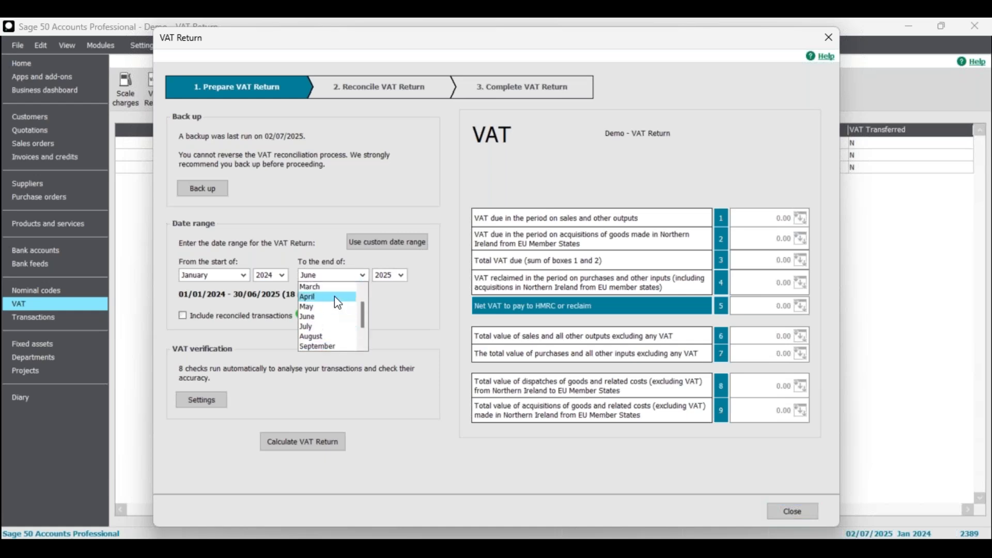
click(315, 286)
click(401, 276)
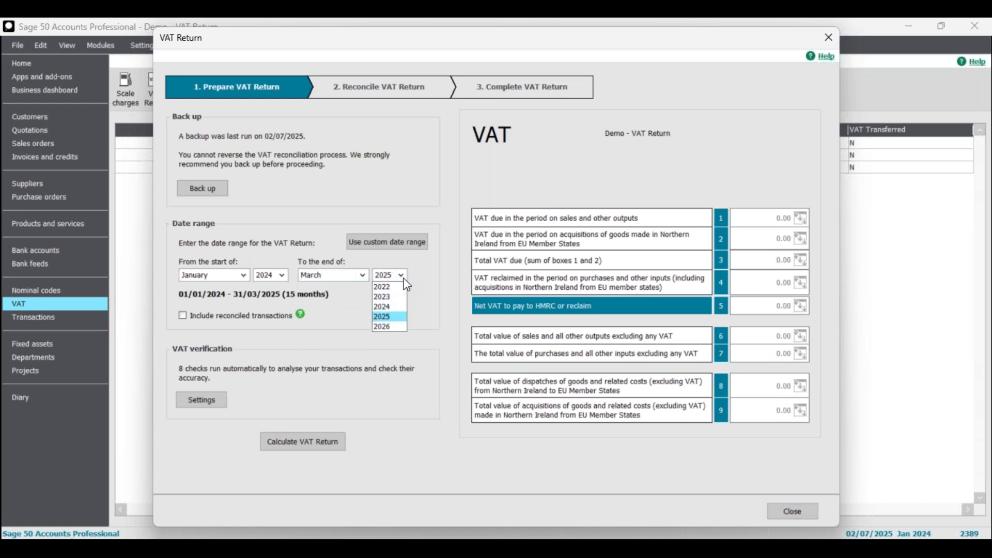
click(396, 308)
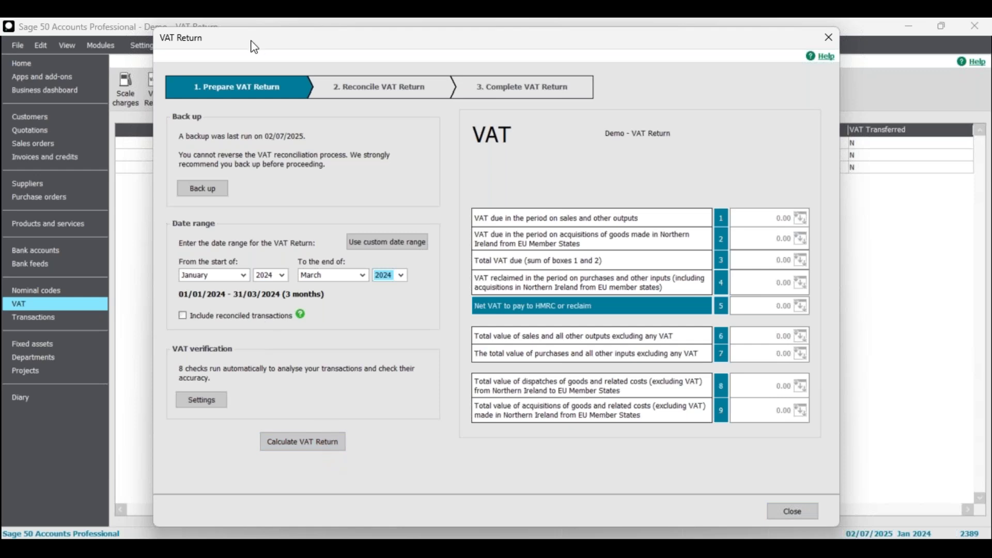
click(317, 445)
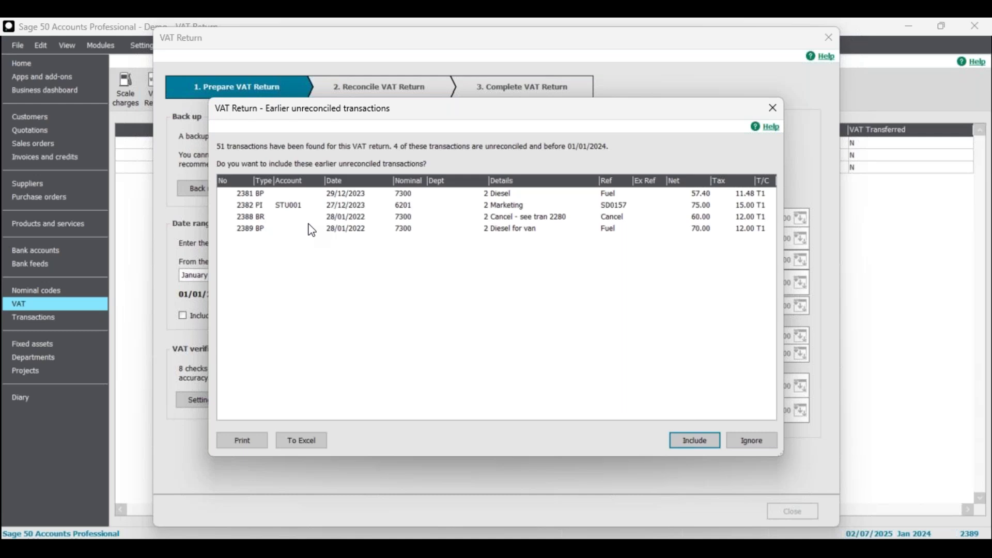
Check the dates and nominal codes of the earlier unreconciled transactions and include them in the VAT Return
click(349, 194)
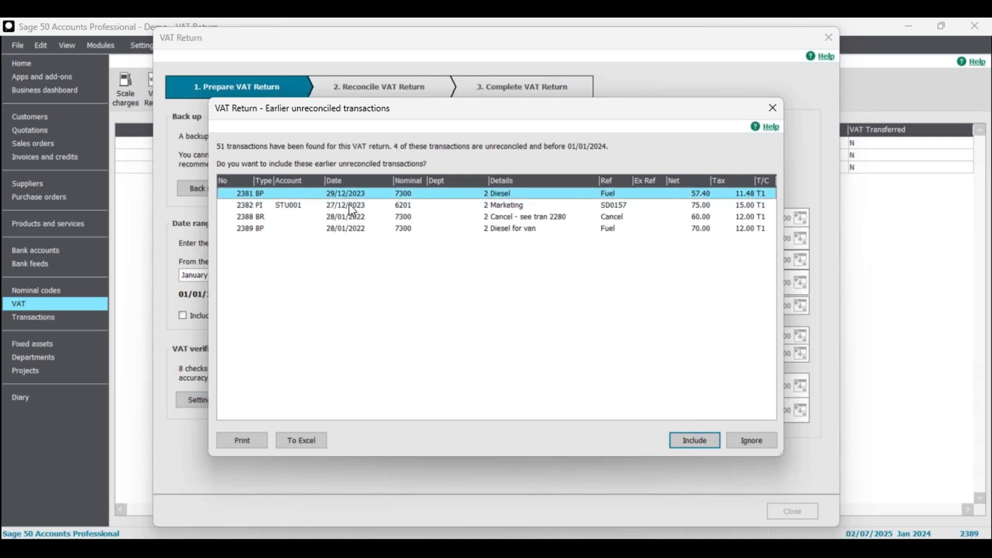
click(349, 205)
click(349, 216)
click(352, 229)
click(348, 216)
click(347, 204)
click(347, 193)
key(Down)
key(Down)
key(Down)
click(406, 217)
click(405, 205)
click(405, 193)
click(405, 205)
click(406, 217)
click(407, 228)
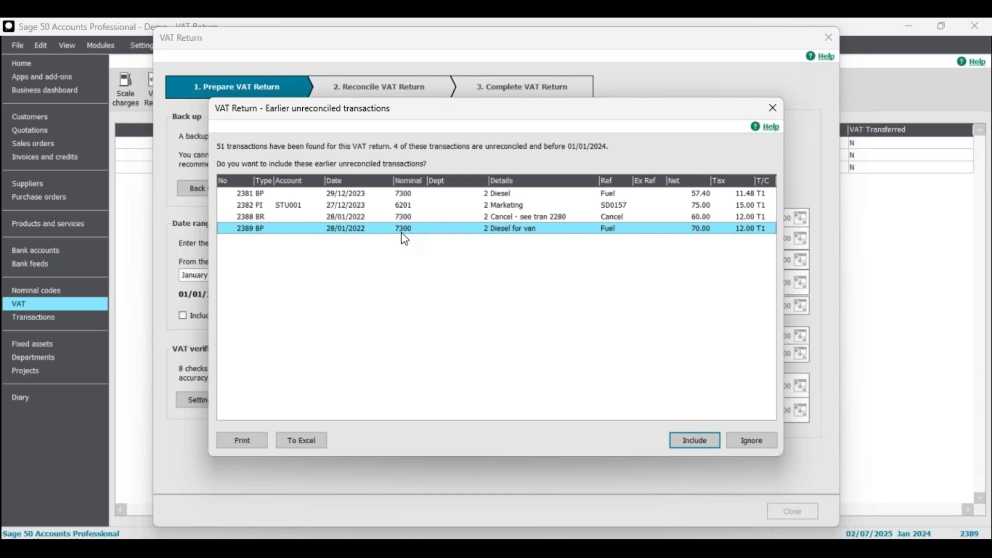
click(359, 195)
click(361, 205)
click(364, 229)
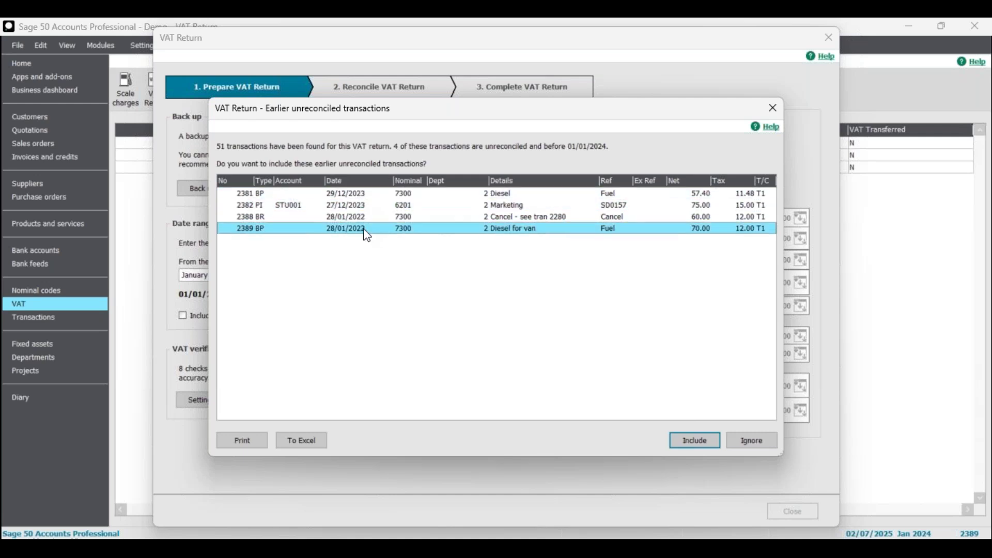
click(697, 442)
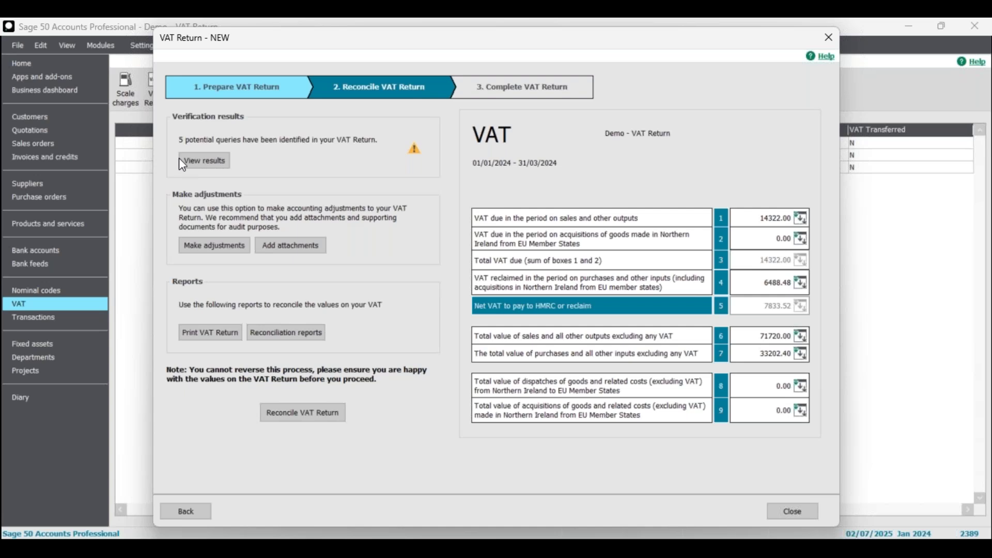
Open the verification results summary and examine the details of the invoice or credit that has not been updated
click(205, 160)
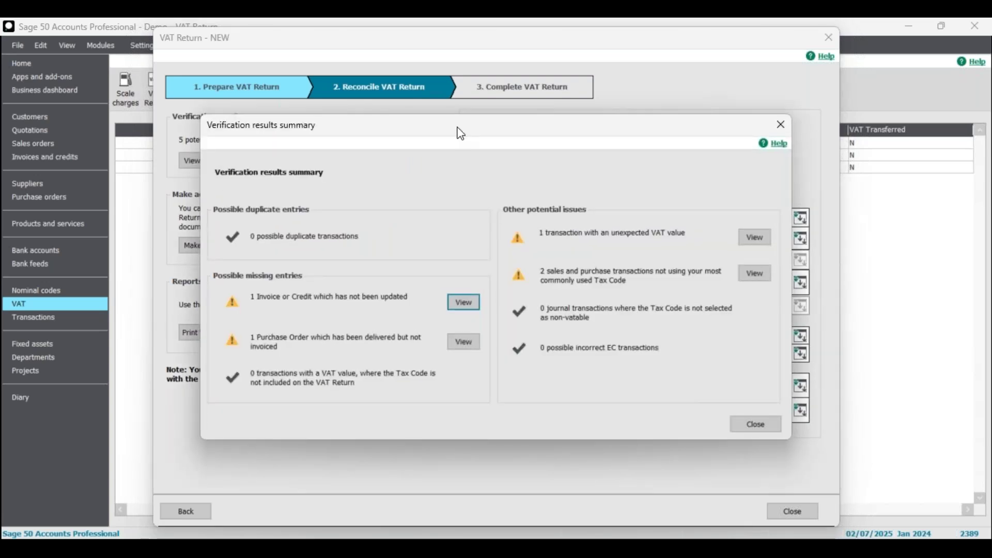
drag(462, 129, 510, 113)
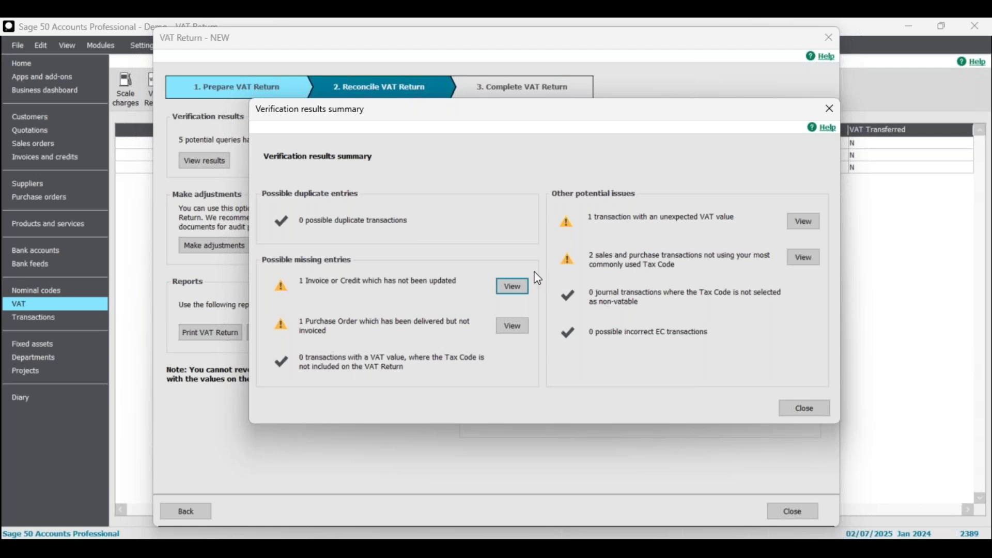
mouse_move(471, 109)
mouse_down()
mouse_move(480, 122)
mouse_move(486, 113)
mouse_move(480, 121)
mouse_up()
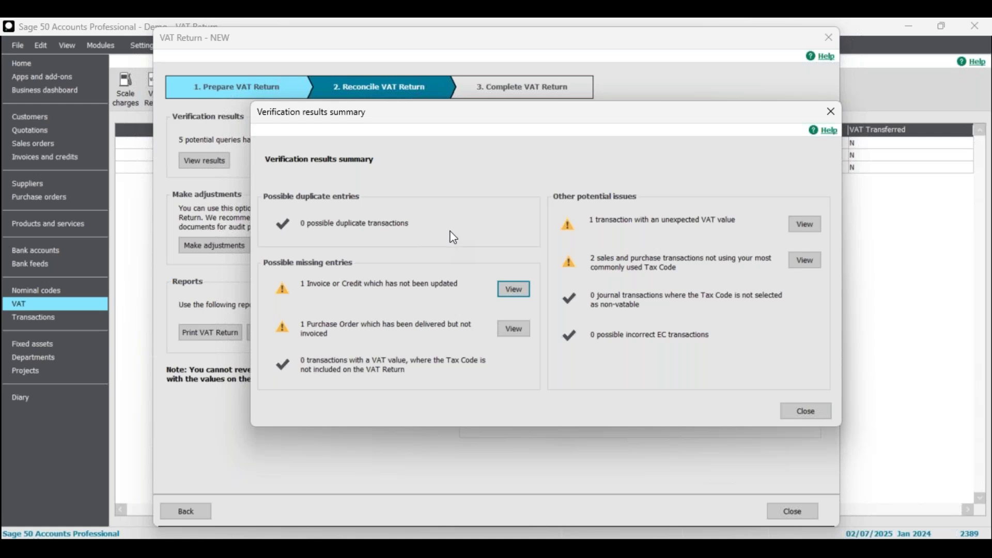
drag(585, 113, 577, 137)
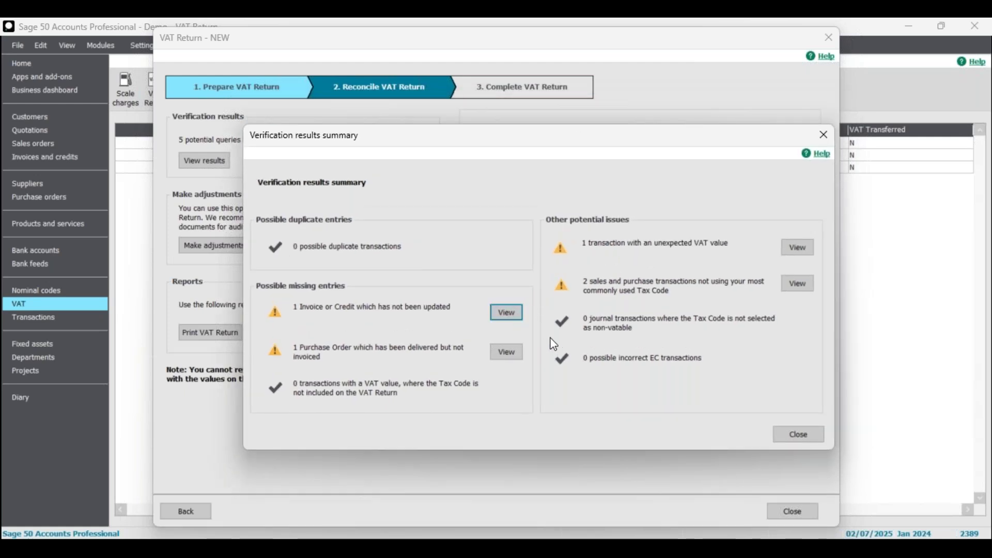
click(507, 312)
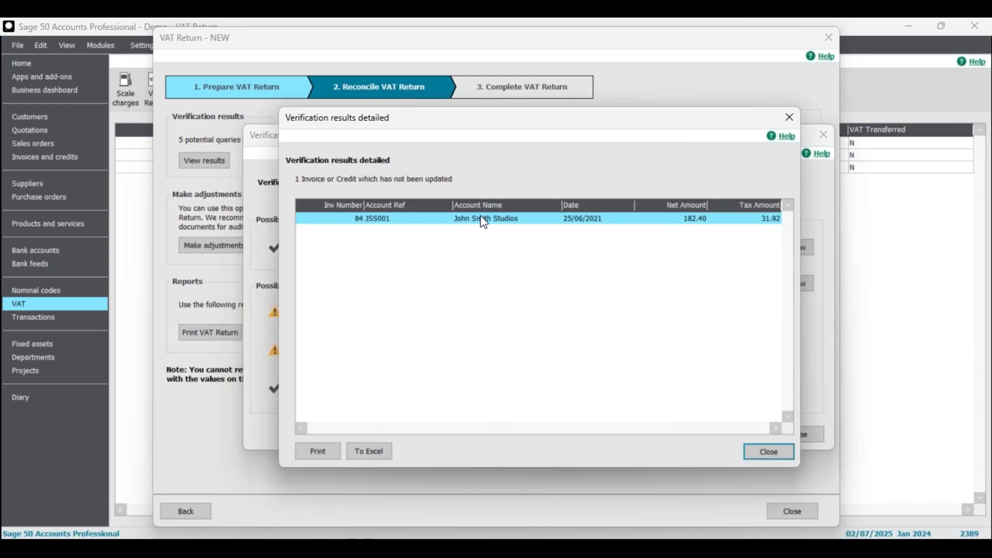
drag(451, 127, 361, 110)
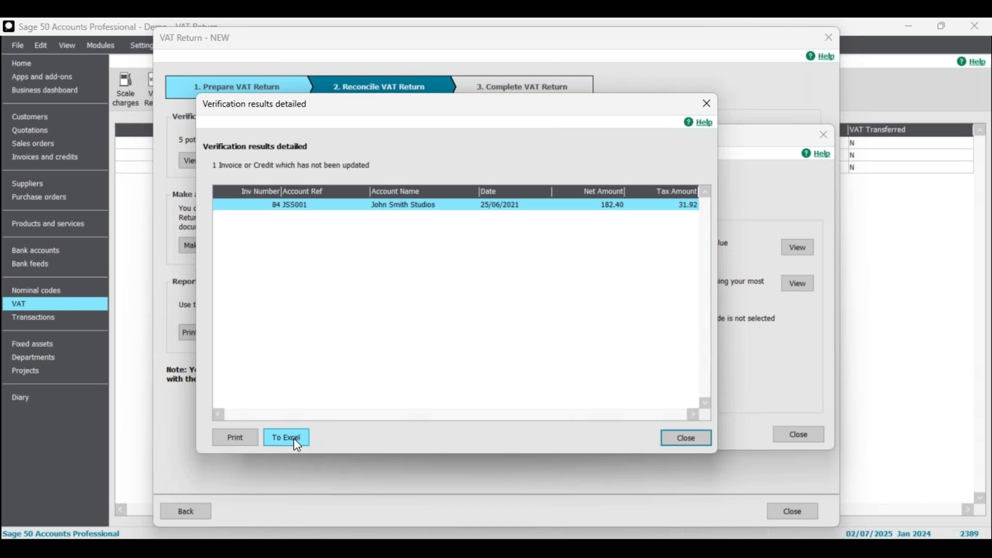
click(693, 445)
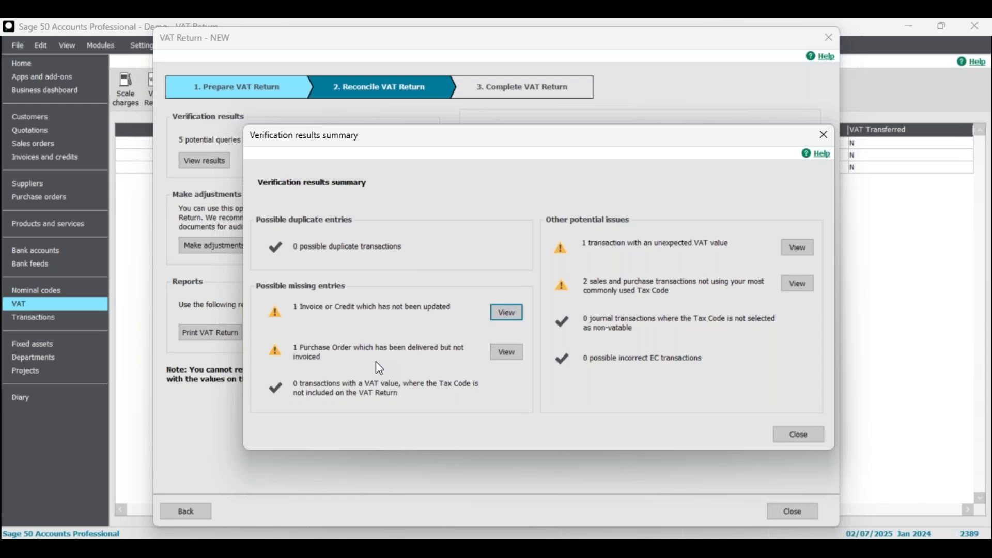
Examine the verification details for the purchase order delivered but not invoiced and for the transaction with an unexpected VAT value
click(506, 352)
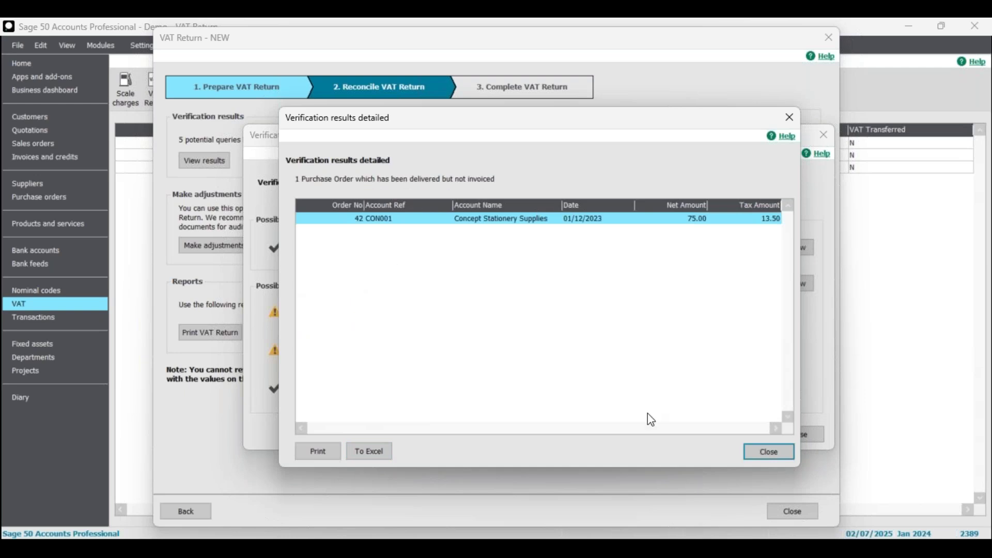
click(772, 452)
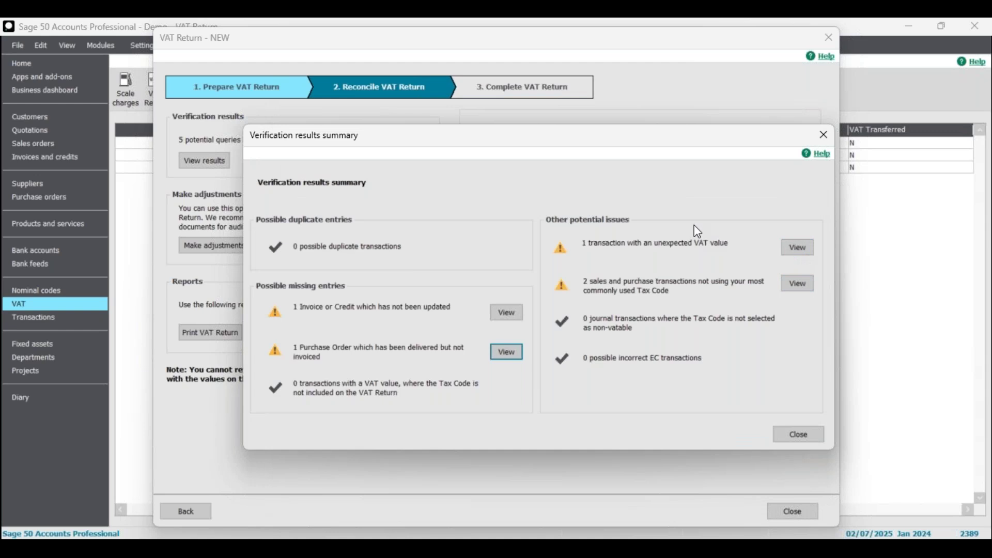
drag(581, 142, 526, 133)
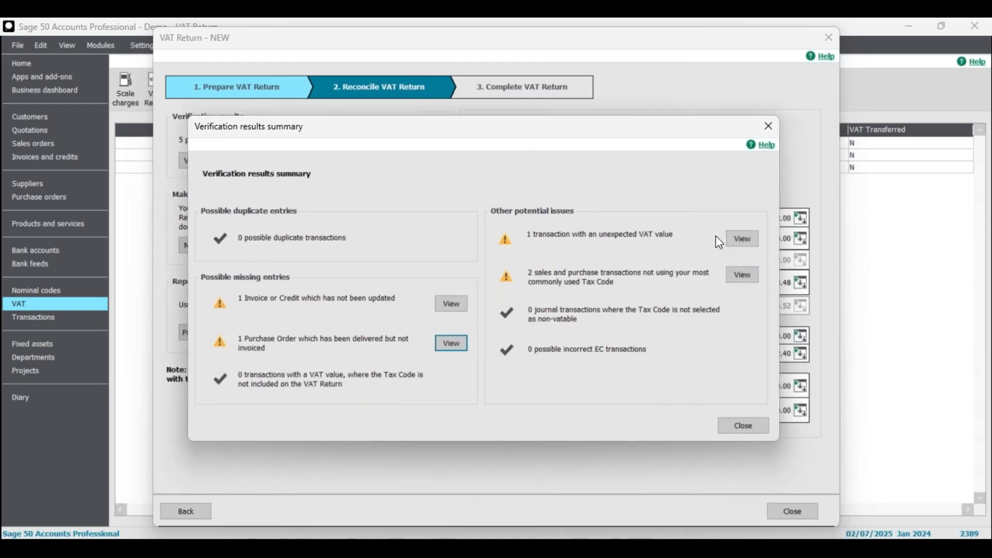
click(742, 240)
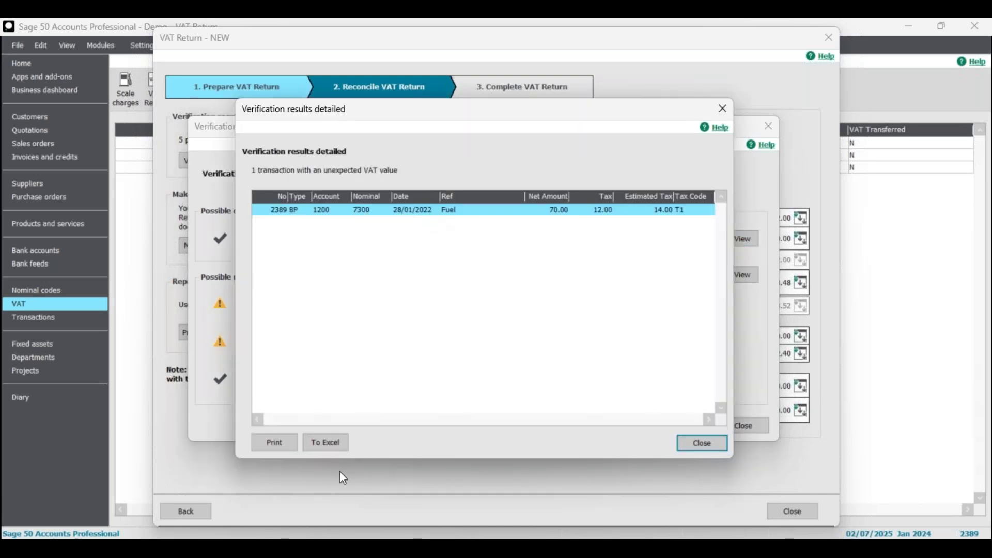
click(702, 444)
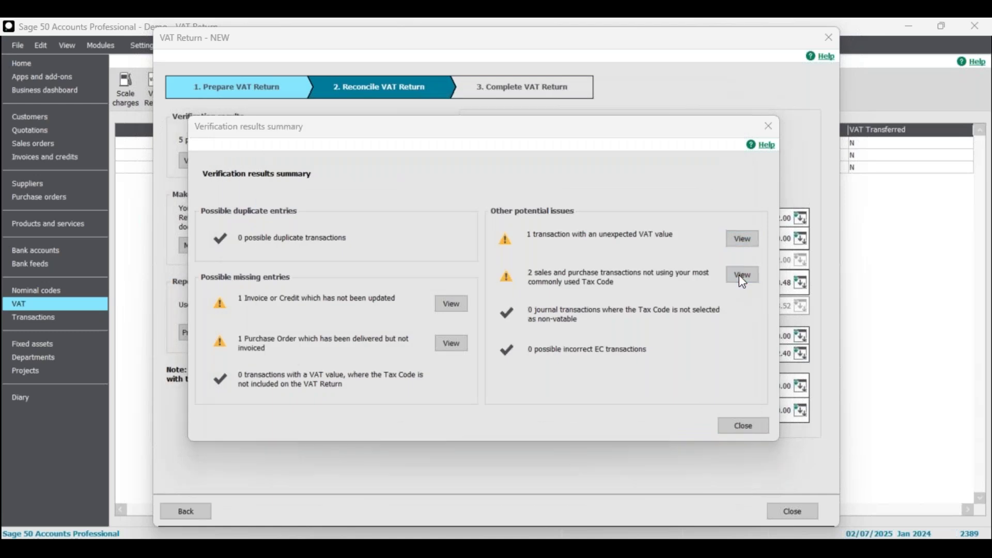
Examine the sales and purchase transactions not using the most commonly used Tax Code, and close the verification results
click(742, 277)
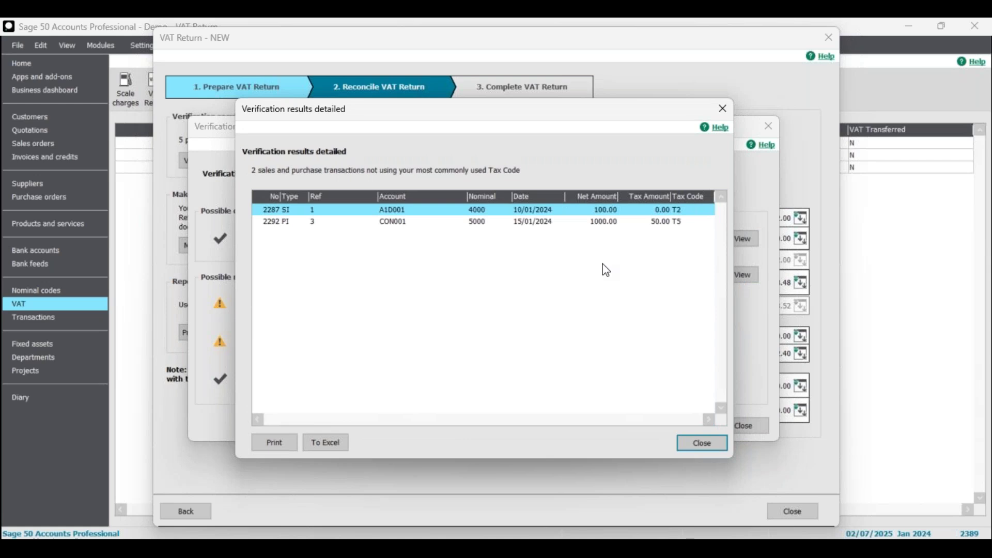
click(513, 222)
click(510, 213)
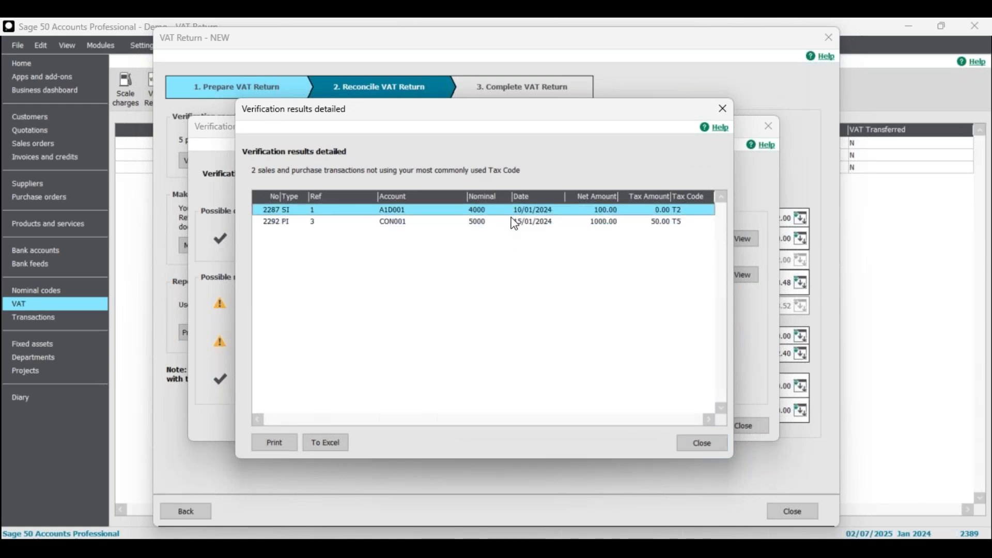
click(701, 444)
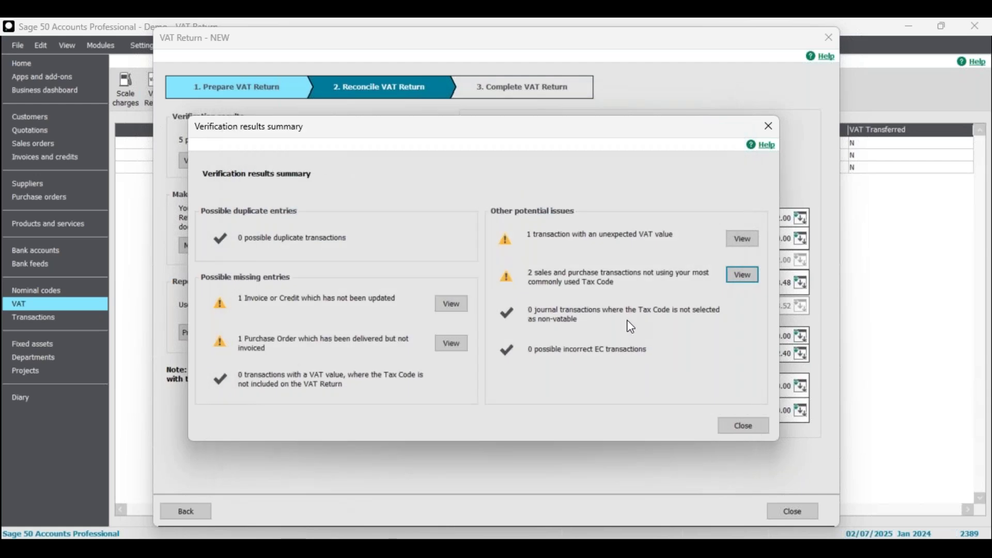
click(742, 423)
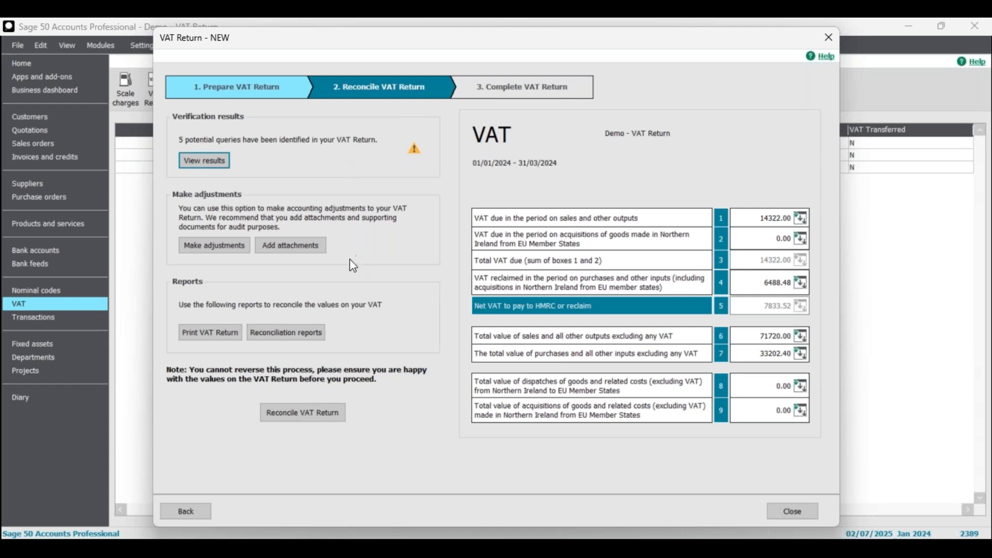
Start a manual adjustment for box 1, VAT due on sales and other outputs, with the reason HMRC Instruction
click(218, 250)
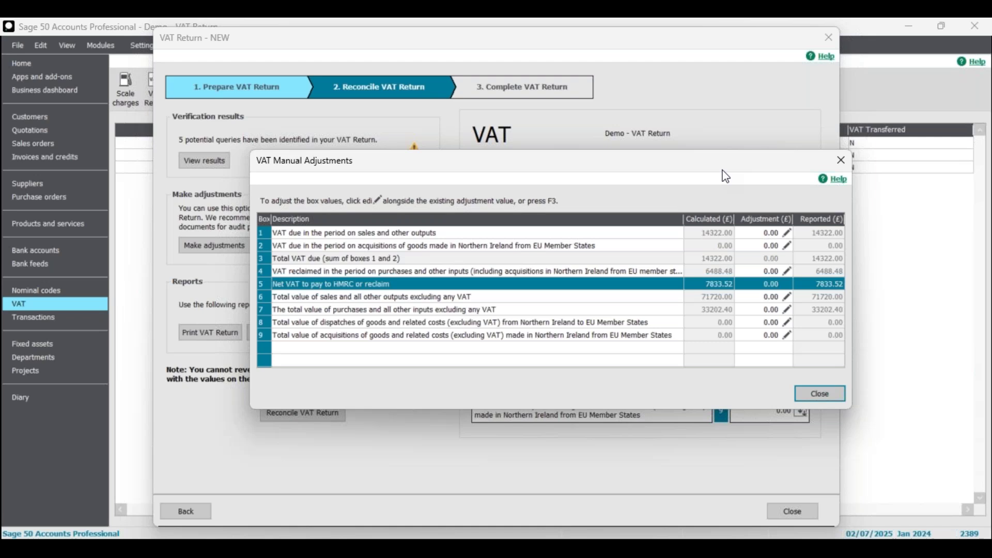
drag(639, 166, 565, 277)
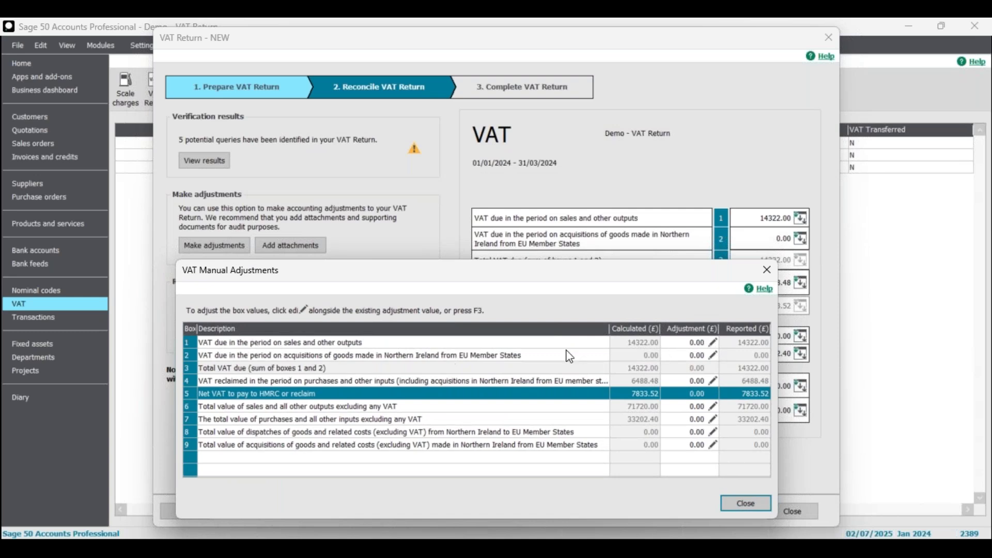
click(714, 342)
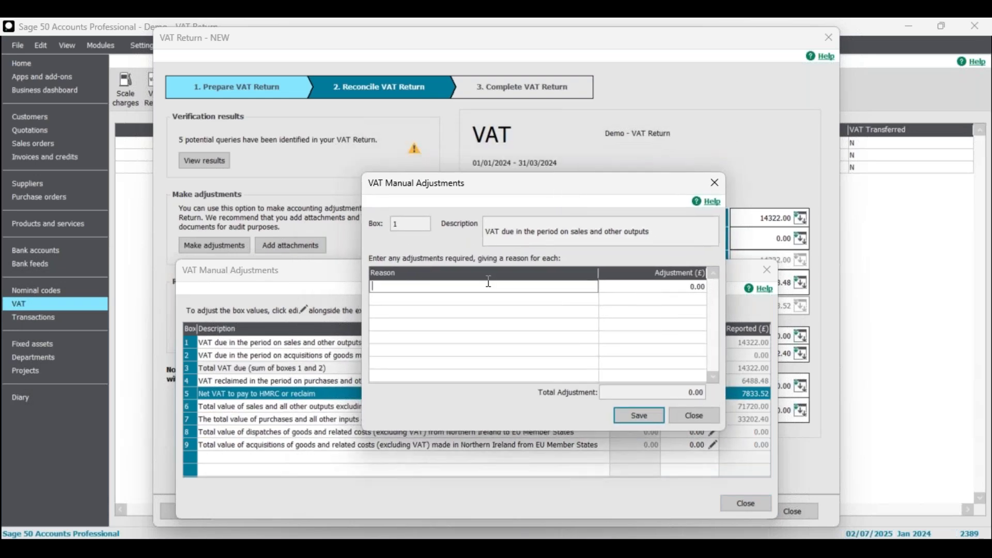
text(HMRC Instruction)
Set the box 1 adjustment amount to £100, save it and close the manual adjustments
click(653, 288)
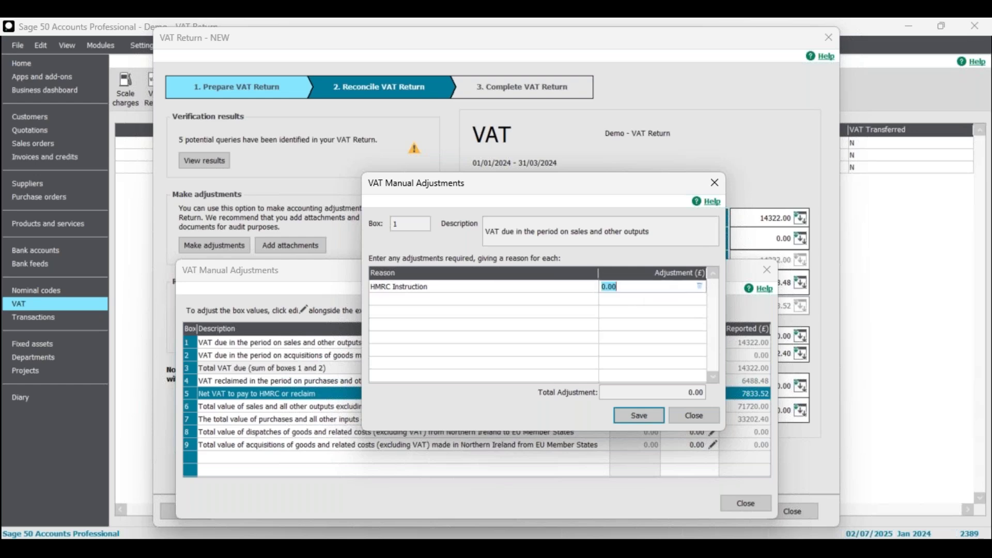
text(100)
key(Left)
key(Left)
key(Left)
text(-)
key(BackSpace)
click(640, 416)
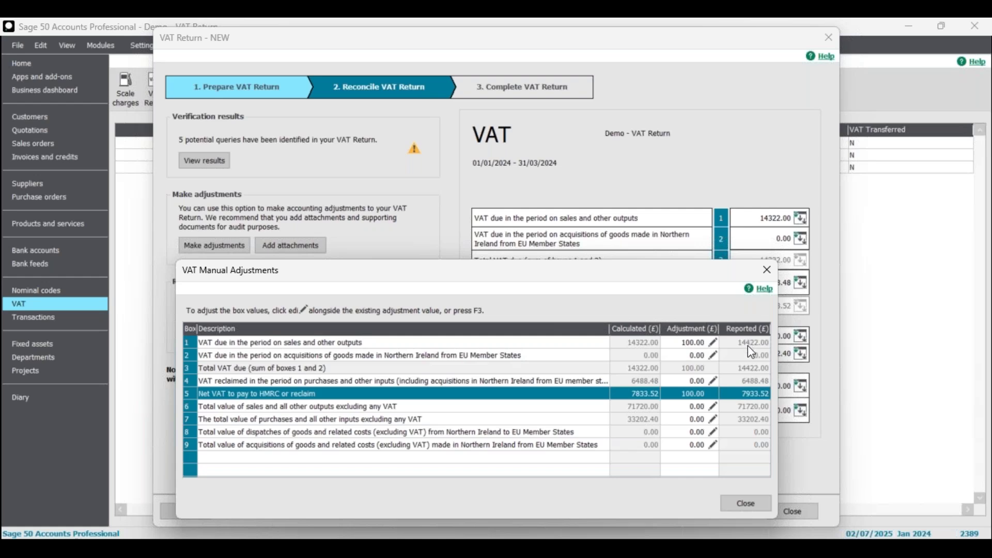
click(746, 503)
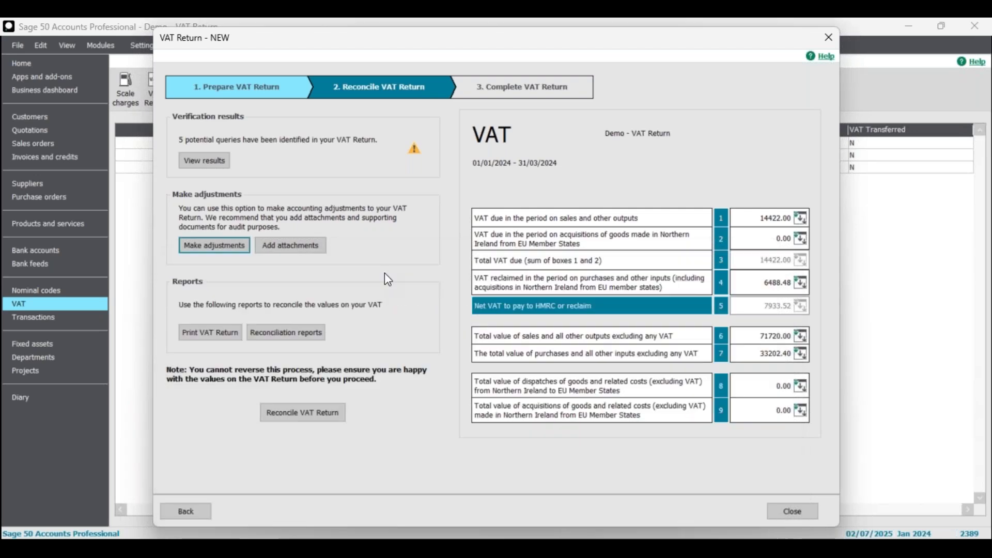
View the options for attaching supporting documents to the VAT Return and leave without adding a file
click(304, 246)
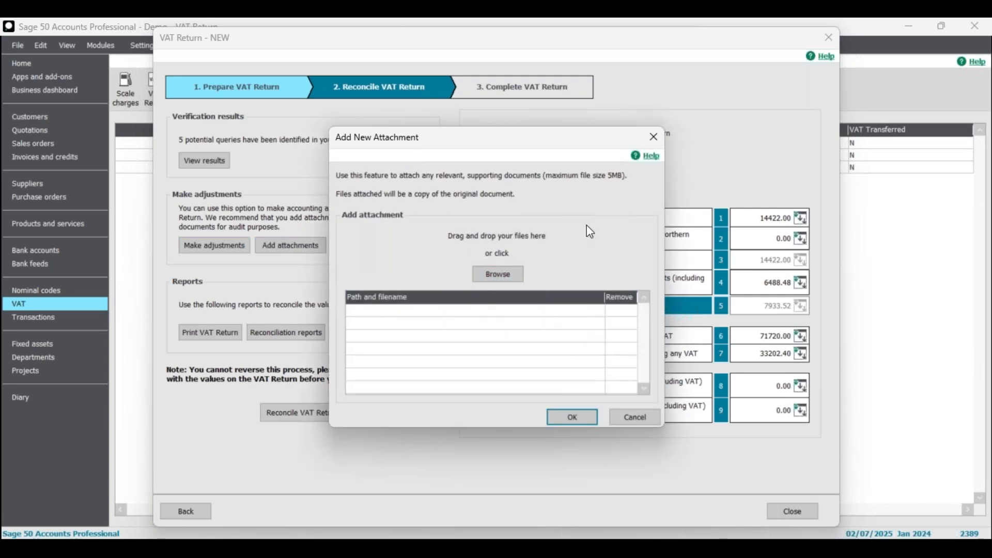
click(635, 417)
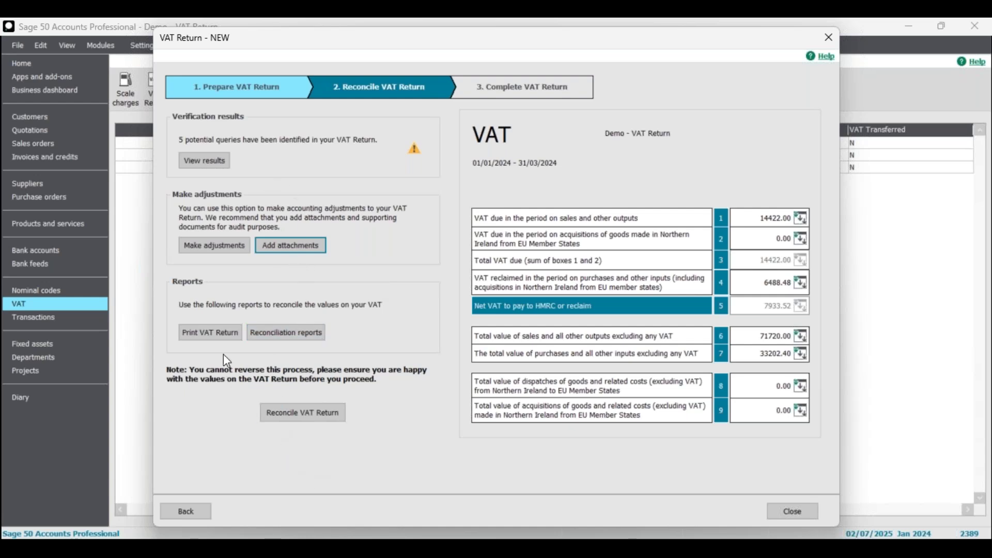
Preview the VAT return, Summary, Detailed, Adjustments, Earlier unreconciled transactions and Detailed by department reports for departments 0 to 999
click(216, 337)
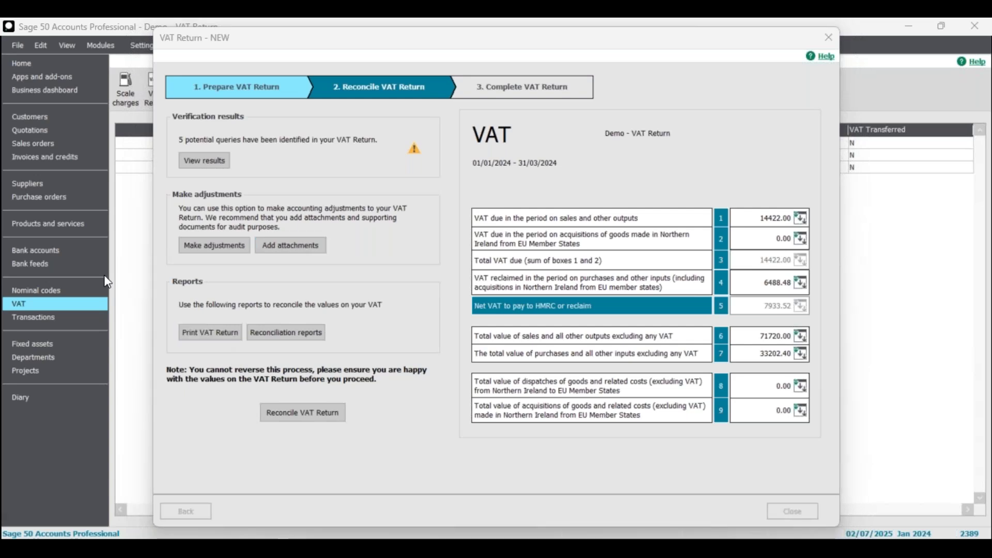
drag(685, 152, 532, 153)
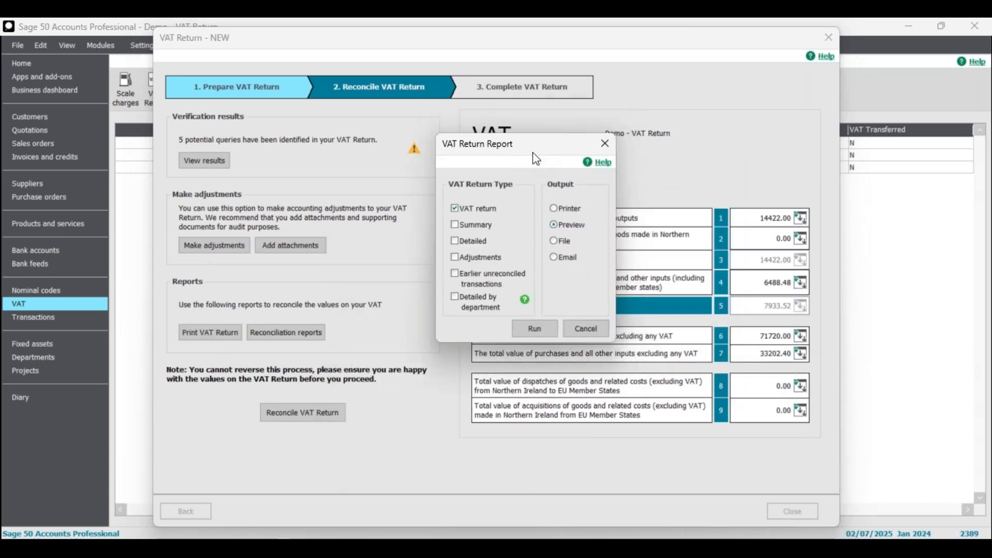
click(481, 225)
click(470, 241)
click(457, 259)
click(467, 274)
click(458, 298)
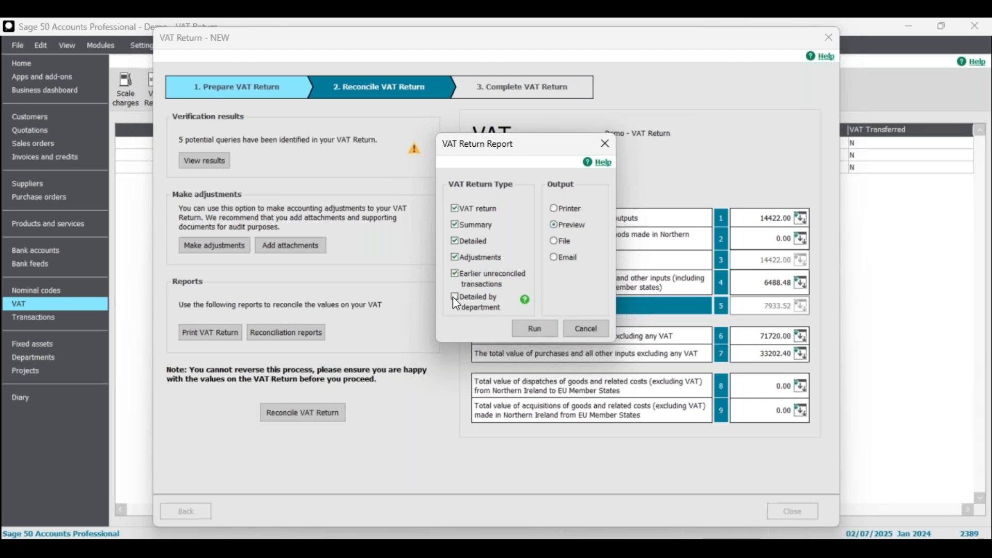
click(535, 327)
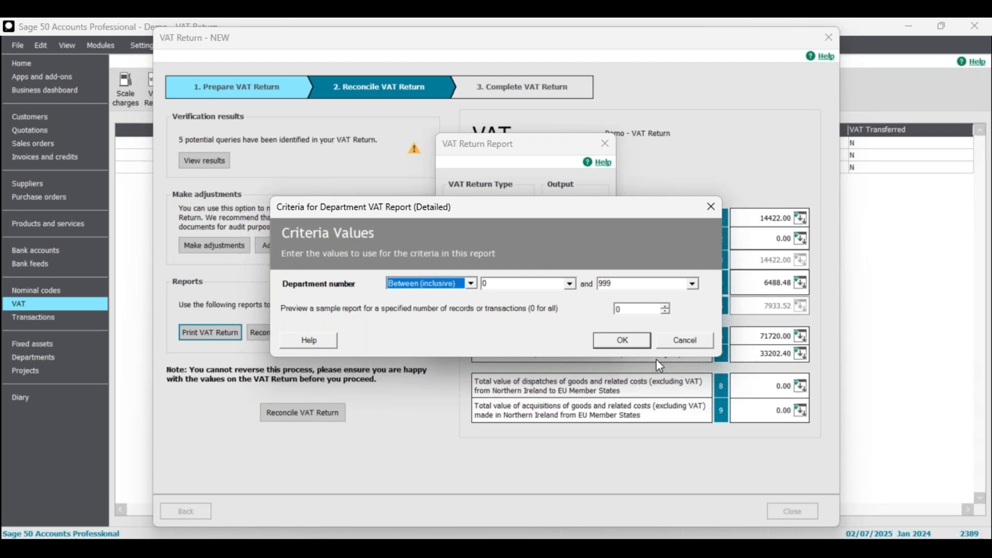
click(624, 342)
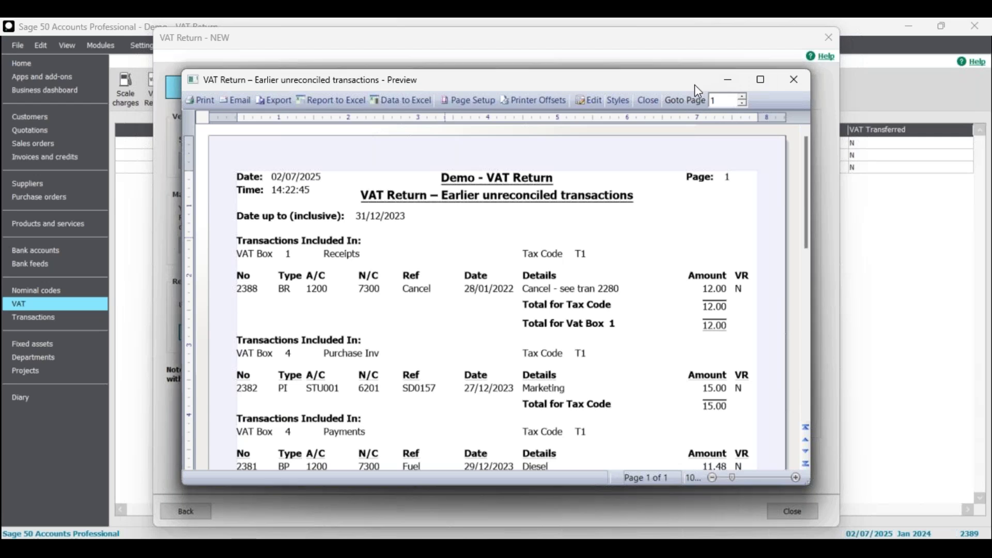
Examine the earlier unreconciled transactions report, view the remaining VAT report previews and close them all
drag(695, 85, 690, 105)
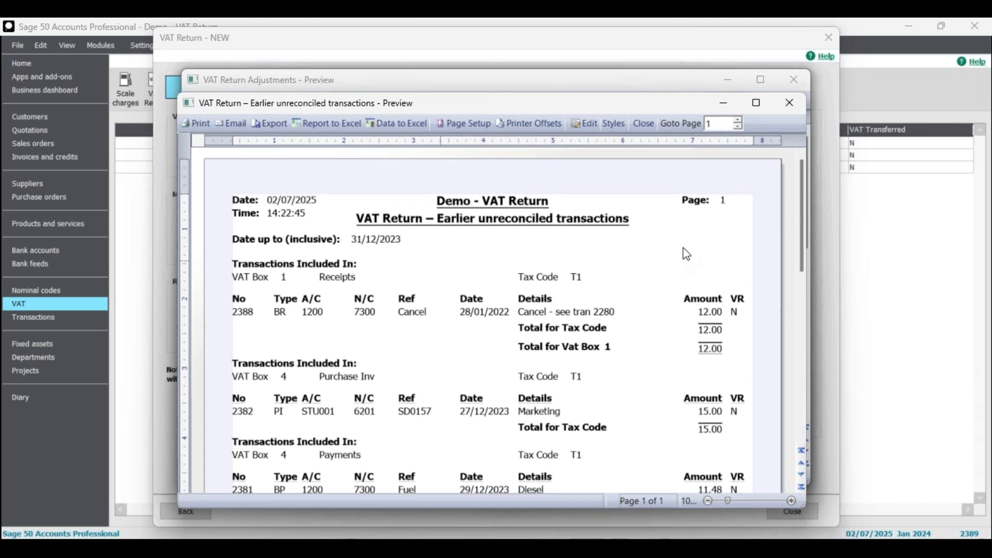
scroll(580, 298, down, 5)
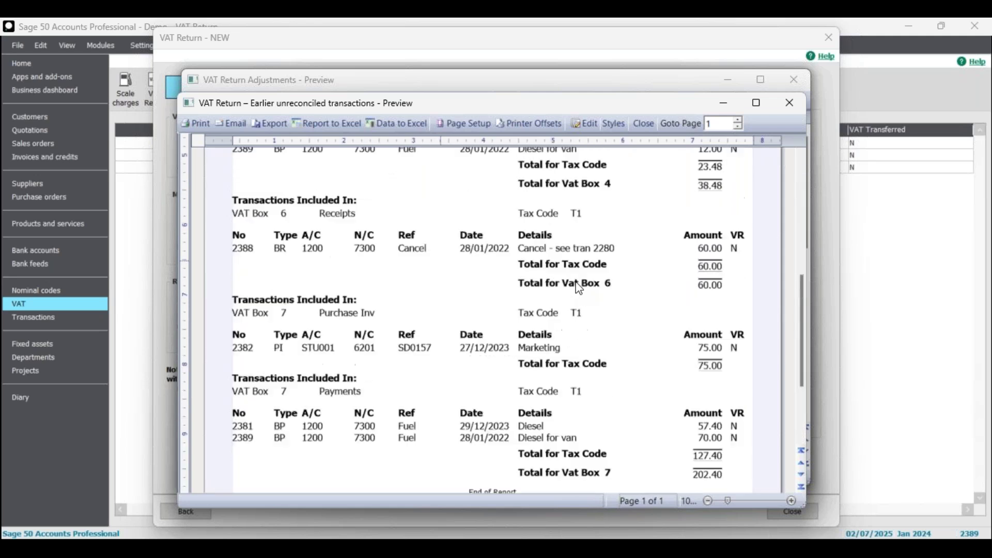
scroll(580, 298, up, 5)
click(789, 102)
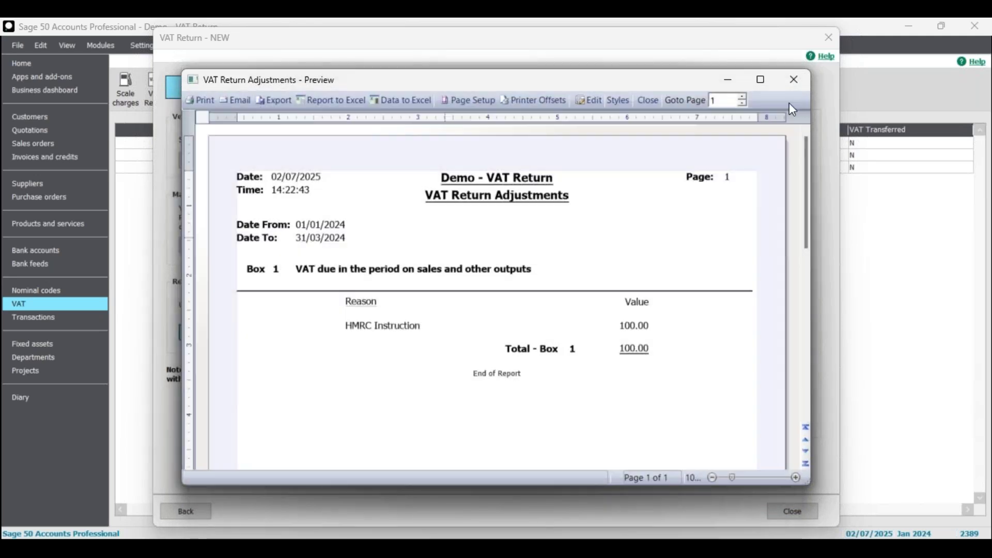
click(794, 87)
click(793, 83)
click(790, 81)
click(789, 85)
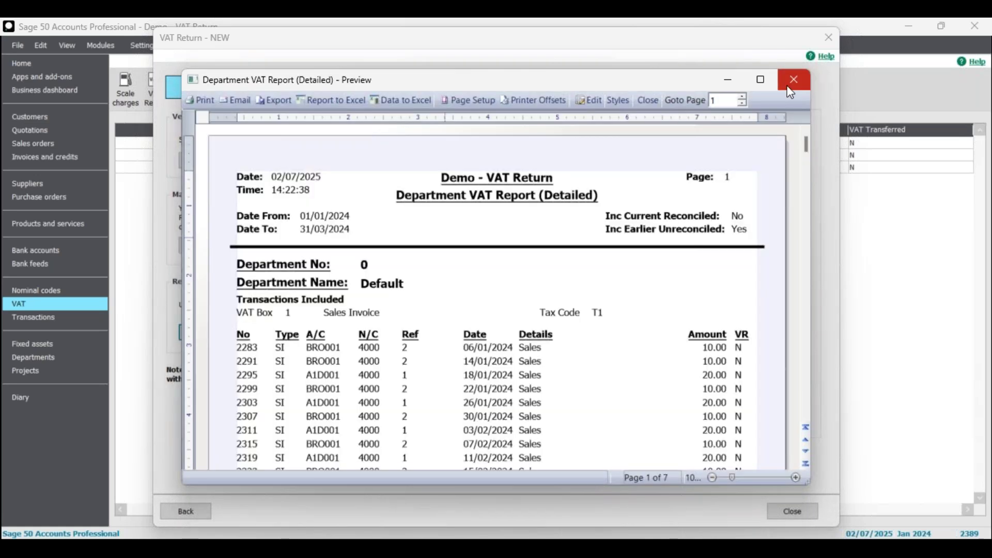
click(789, 87)
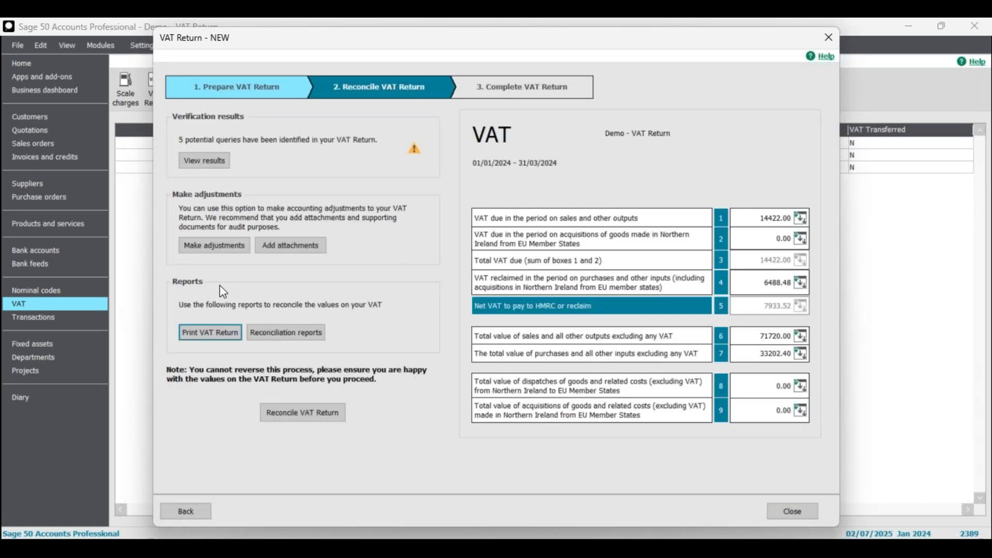
Open the reconciliation reports and view the Bank reports available under Standard VAT
click(292, 332)
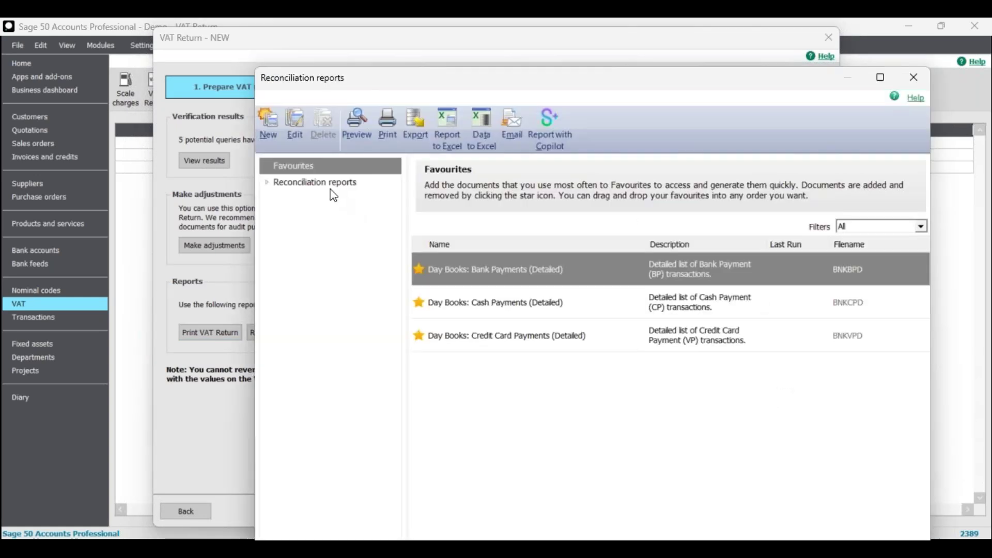
double_click(291, 185)
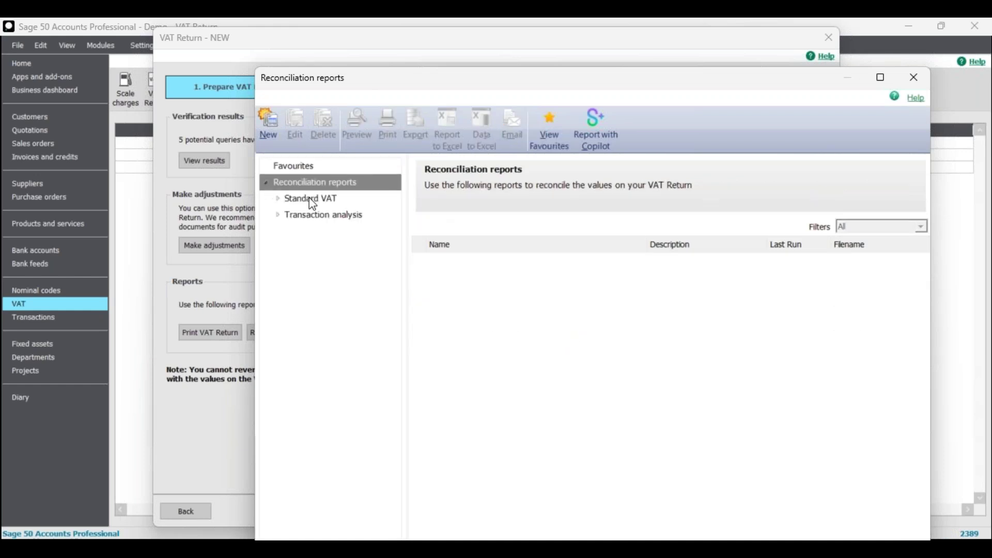
click(308, 198)
click(278, 199)
click(311, 216)
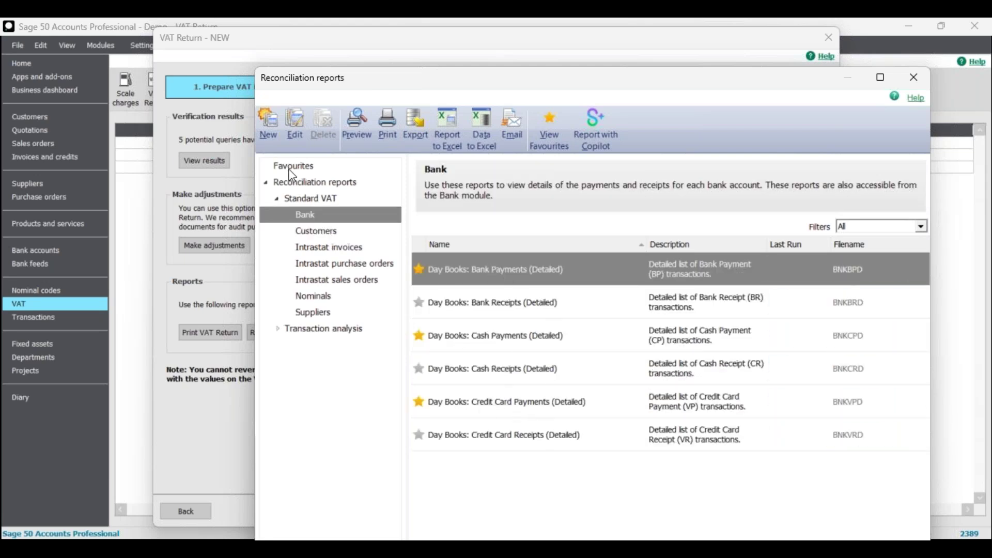
View the favourite reconciliation reports, collapse the report categories and close the reconciliation reports
drag(551, 89, 624, 91)
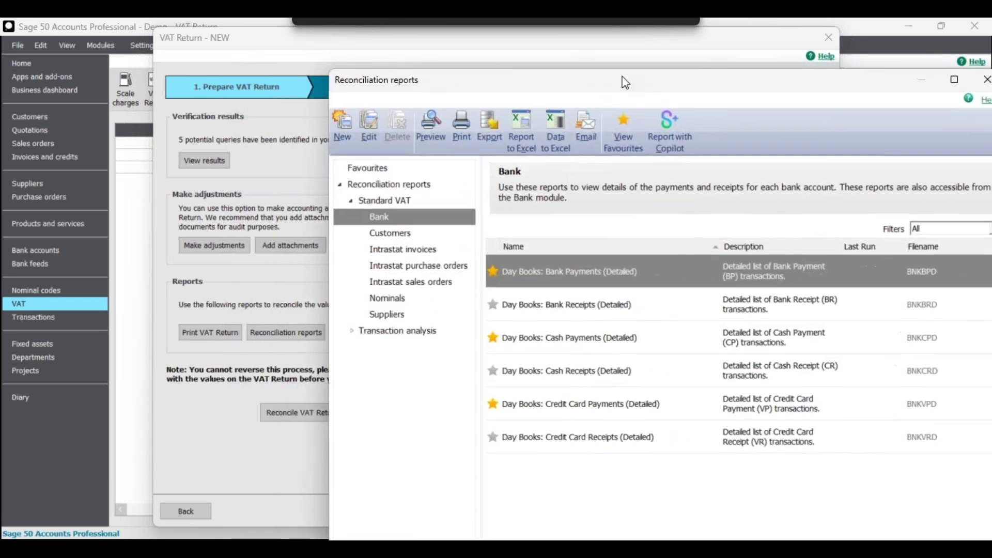
click(411, 185)
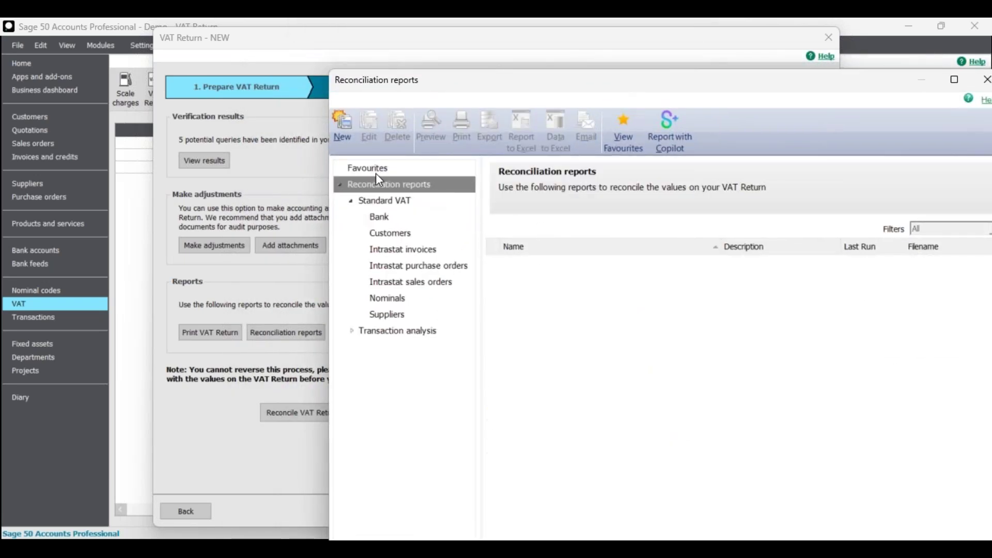
click(378, 172)
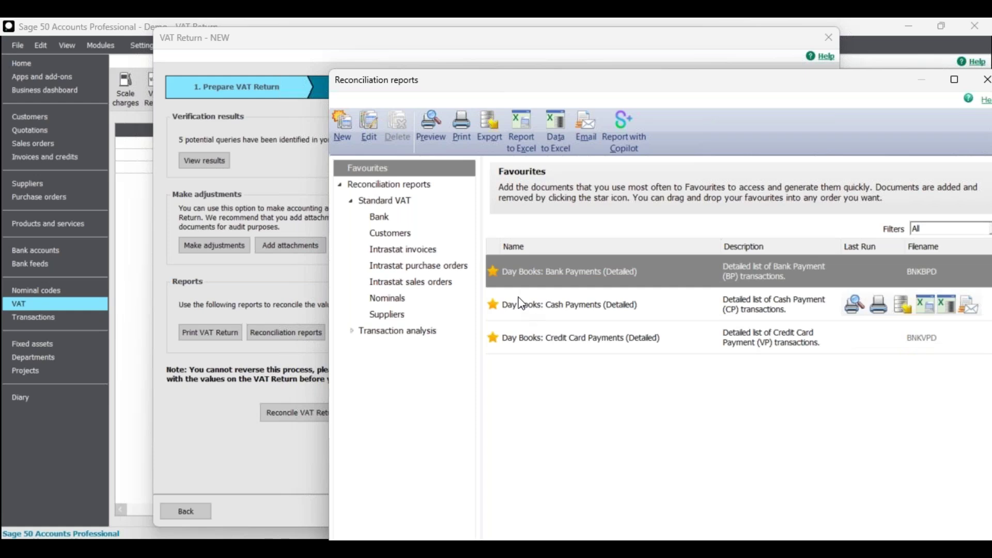
click(352, 201)
click(340, 185)
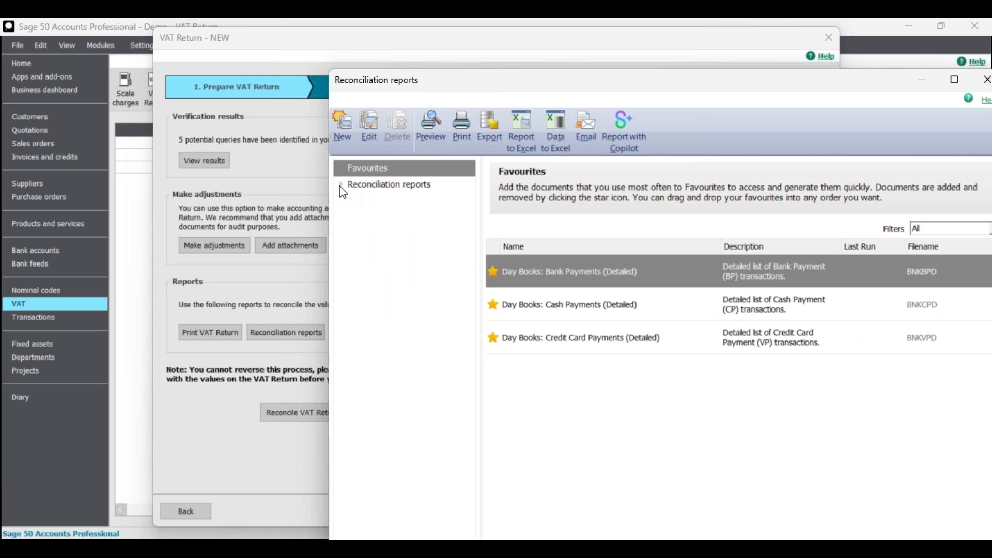
drag(558, 85, 369, 90)
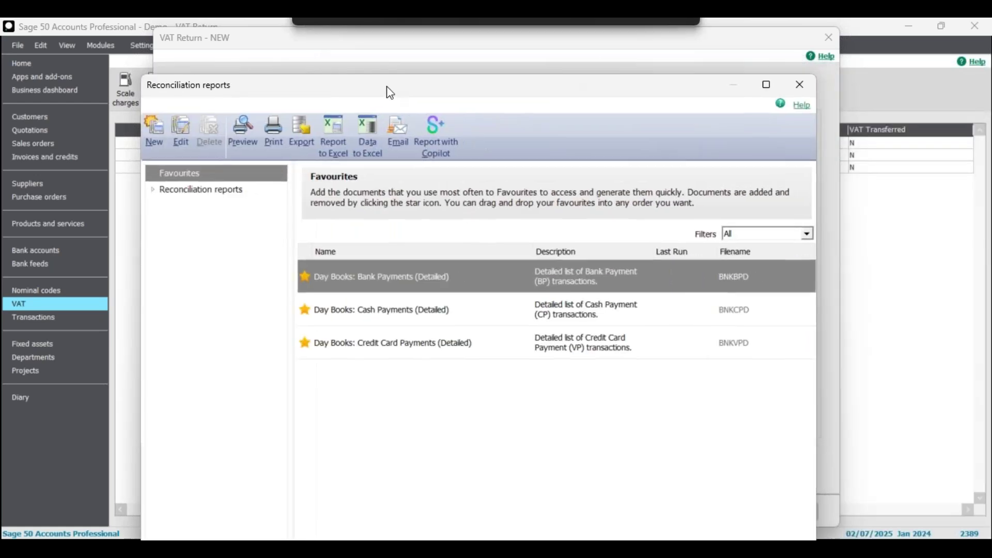
click(800, 85)
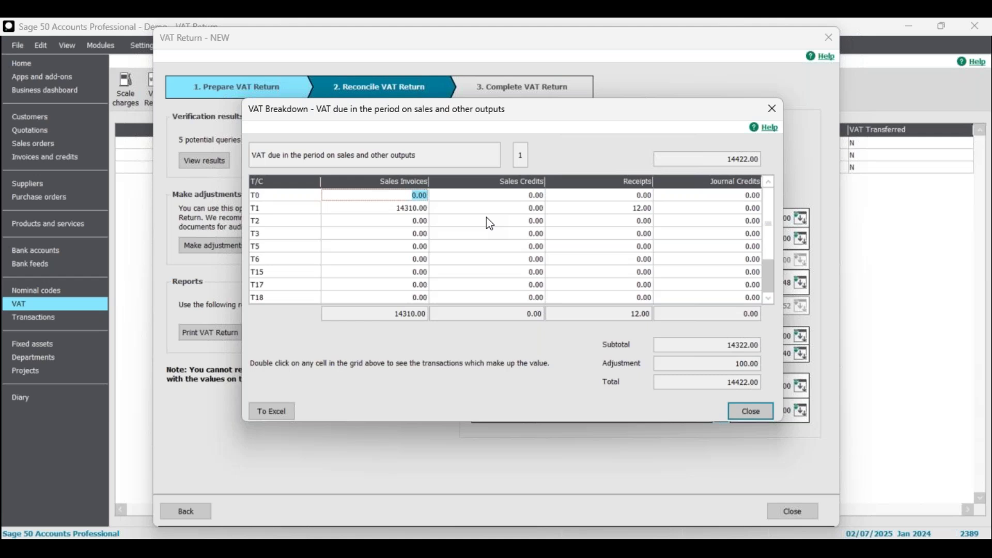
Examine the T1 sales invoice transactions making up box 1, from first to last, and close the box 1 breakdown
click(404, 210)
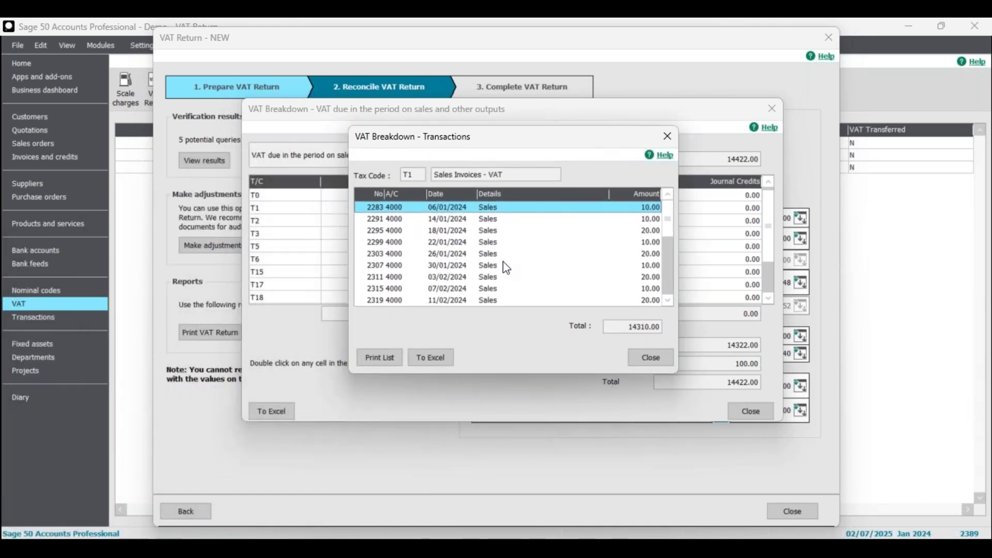
click(440, 219)
key(Down)
key(Down)
key(Down)
key(Down)
key(Down)
key(Down)
key(Down)
key(Down)
key(Down)
key(Down)
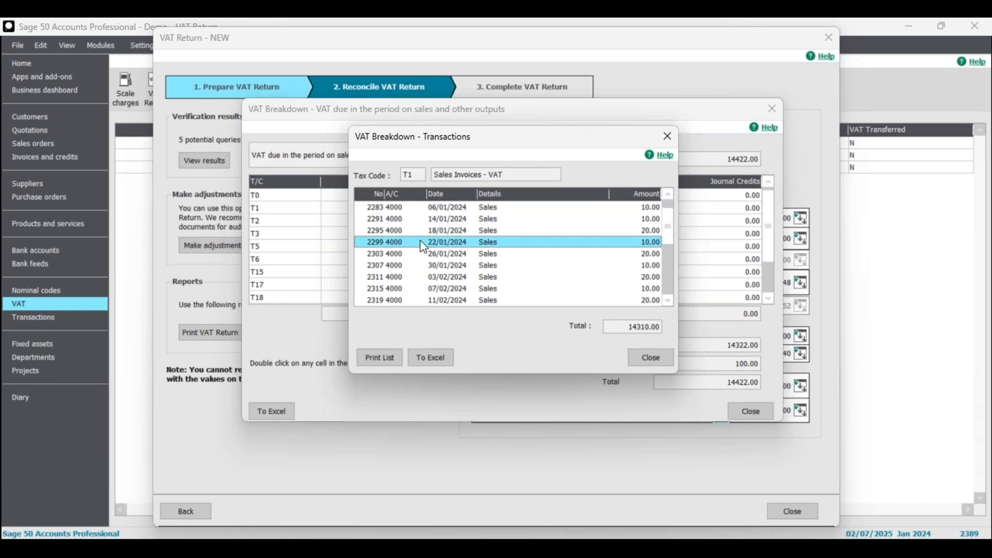
key(End)
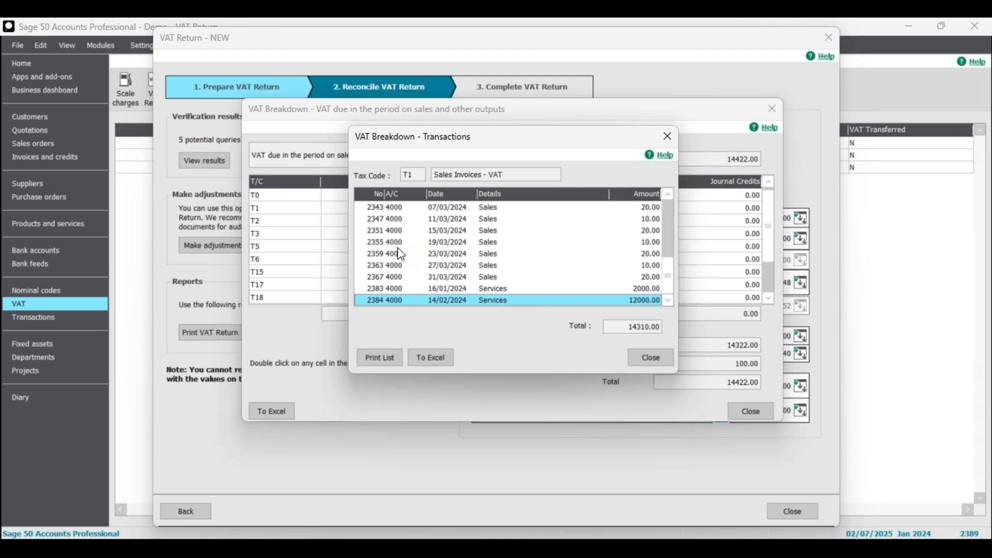
key(Home)
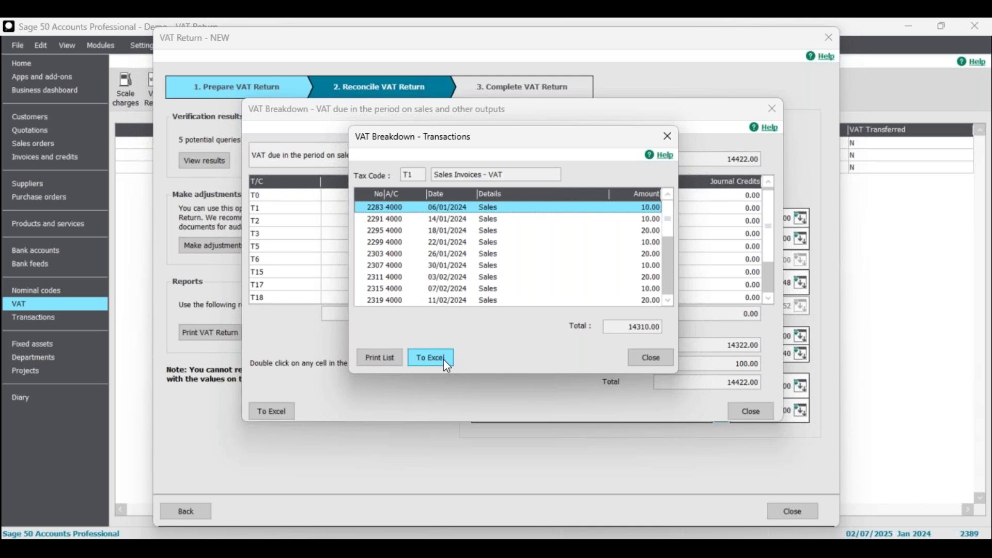
click(650, 359)
click(748, 411)
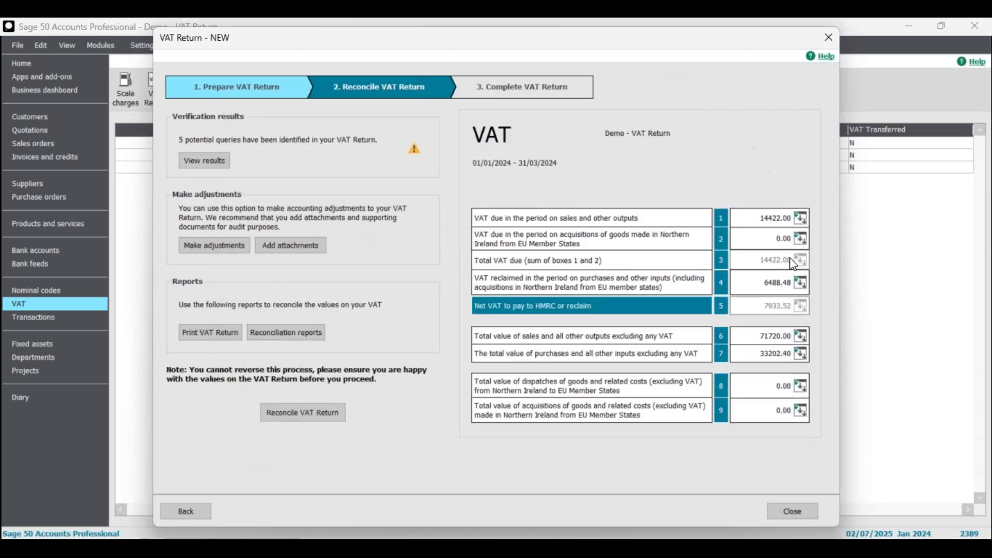
Examine the T5 purchase invoice transactions behind the VAT reclaimed in box 4, and close the breakdown
click(800, 285)
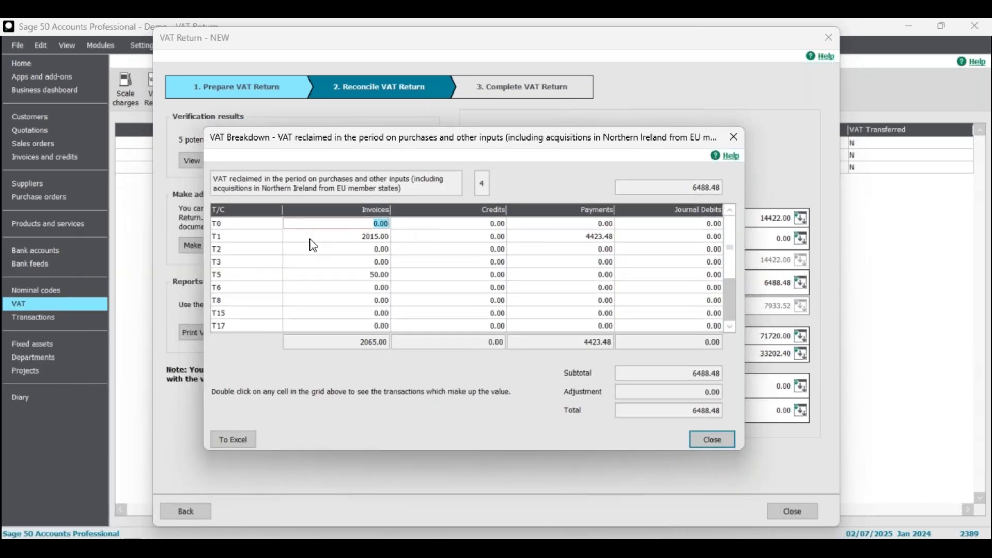
drag(483, 146, 499, 122)
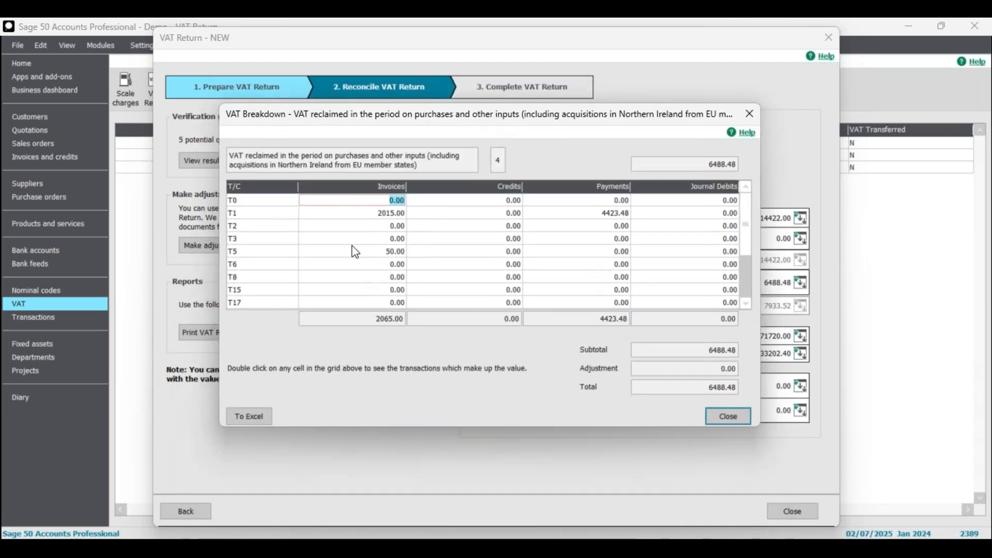
double_click(268, 213)
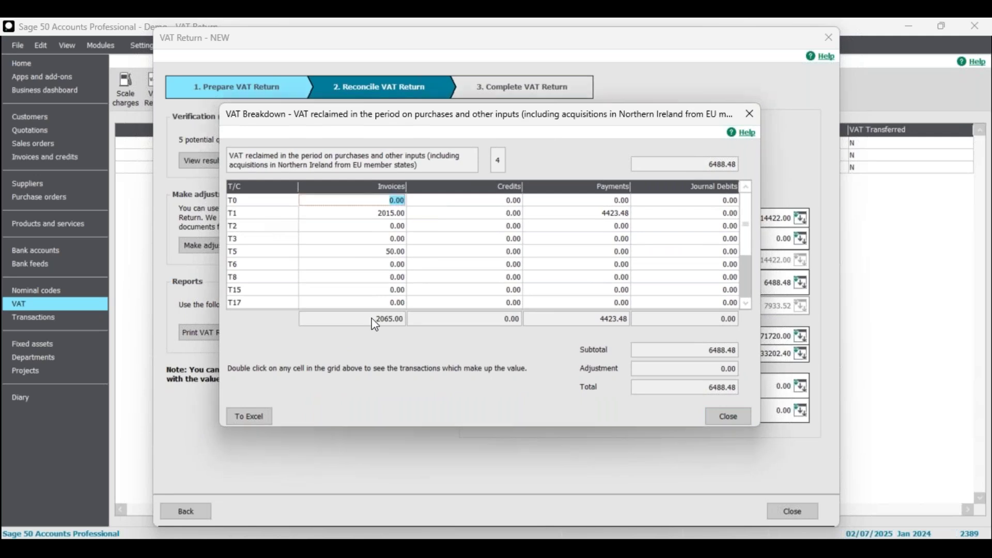
double_click(264, 257)
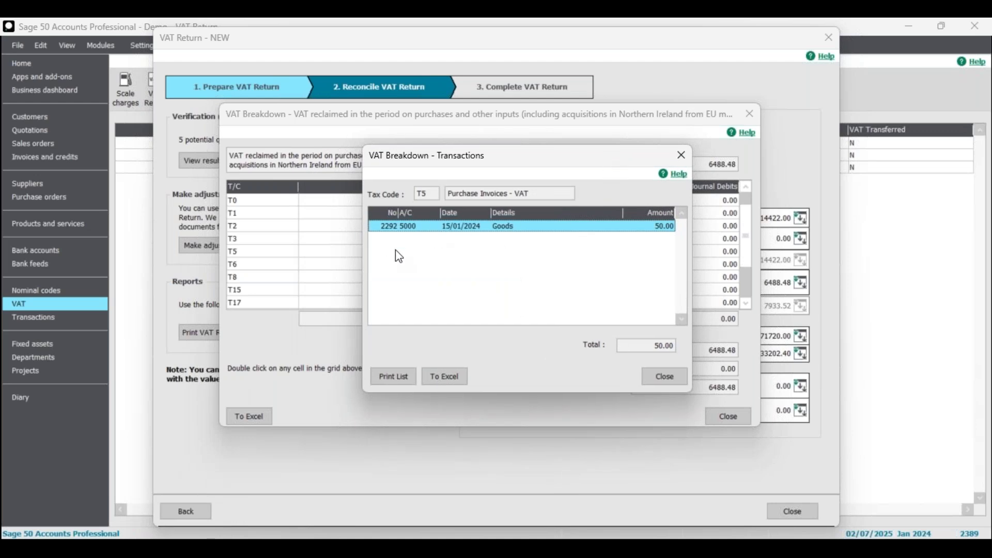
click(666, 376)
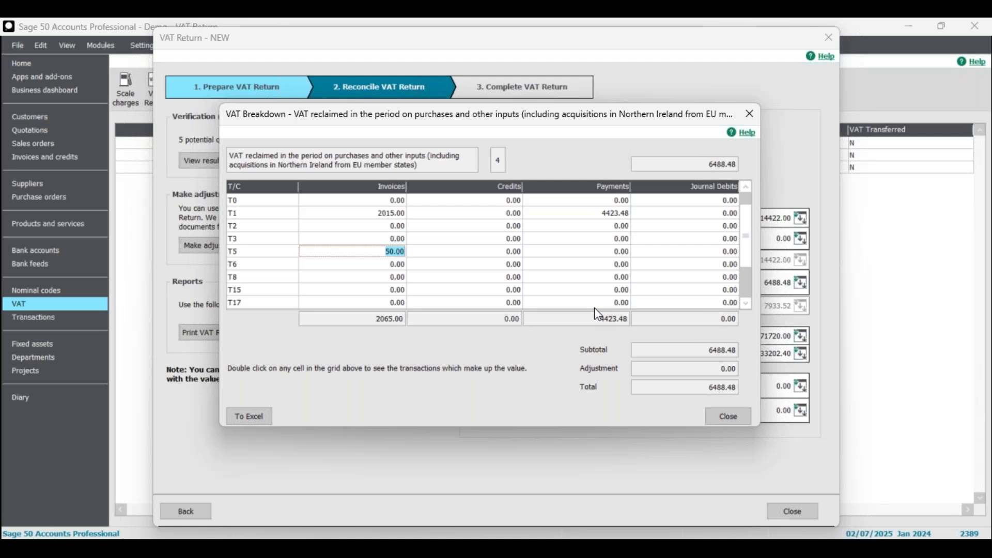
click(729, 417)
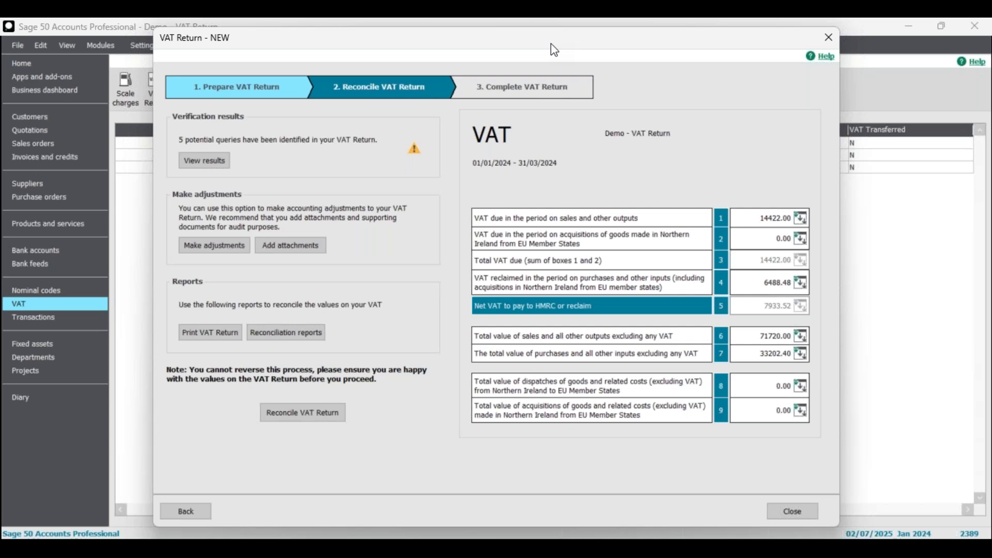
Examine the T5 purchase invoice net transactions behind the total value of purchases in box 7, and close the breakdown
drag(565, 44, 591, 42)
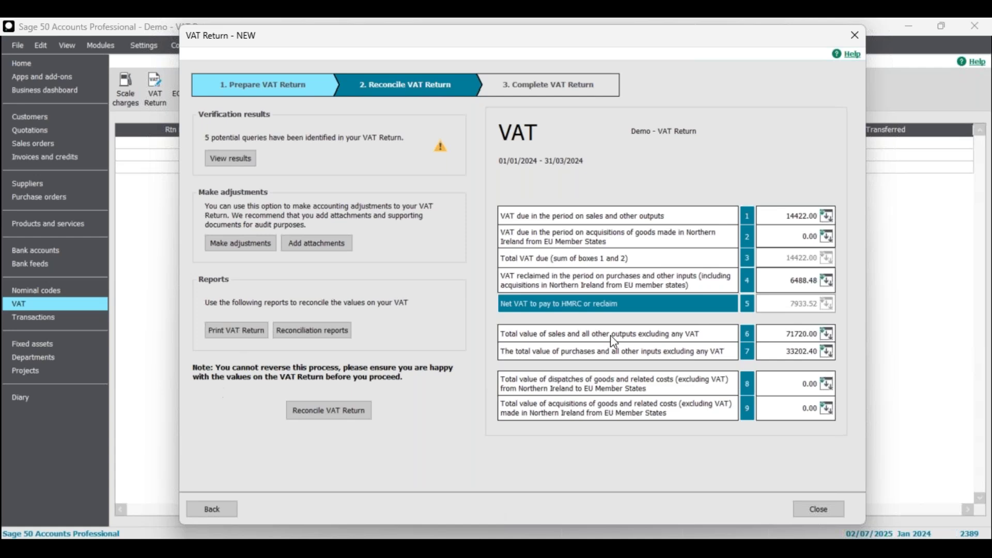
click(829, 355)
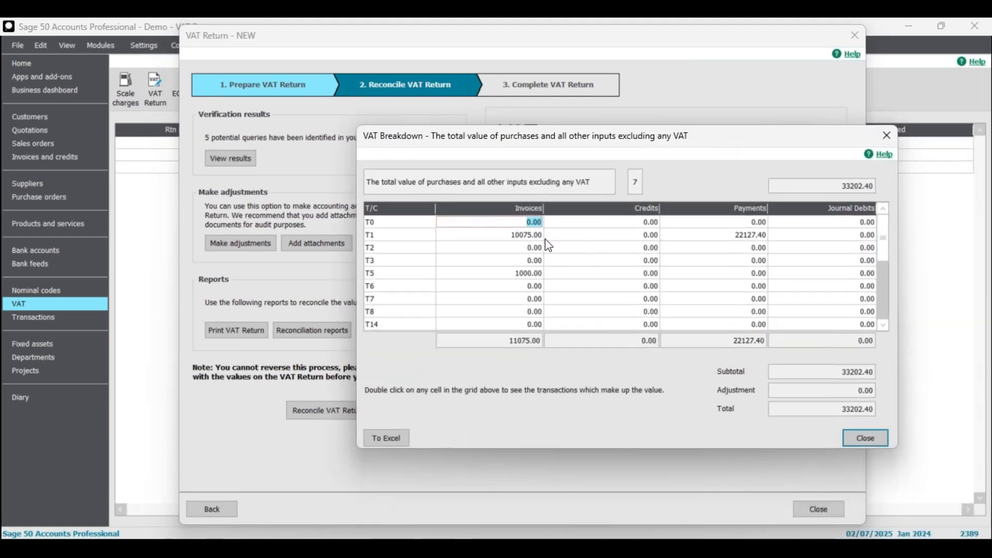
click(403, 279)
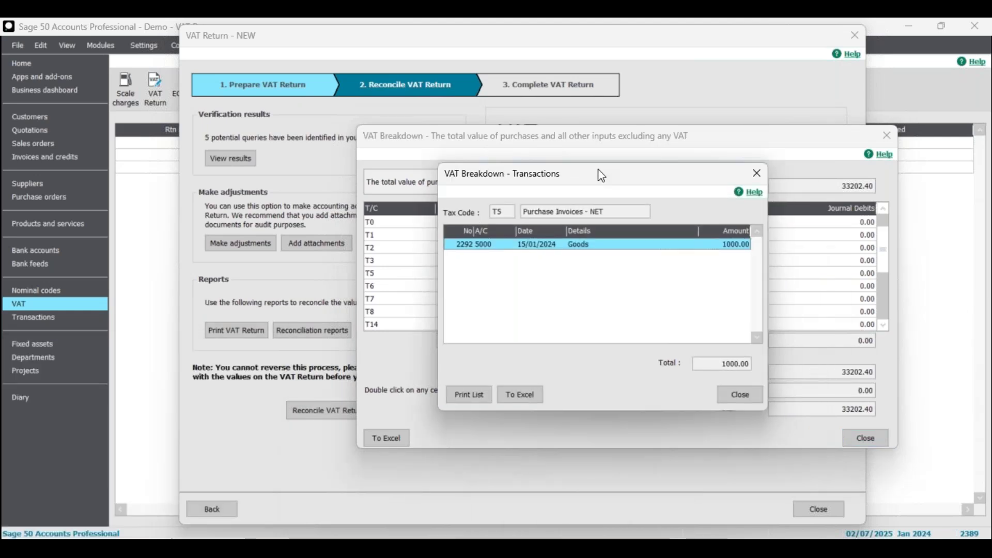
click(736, 389)
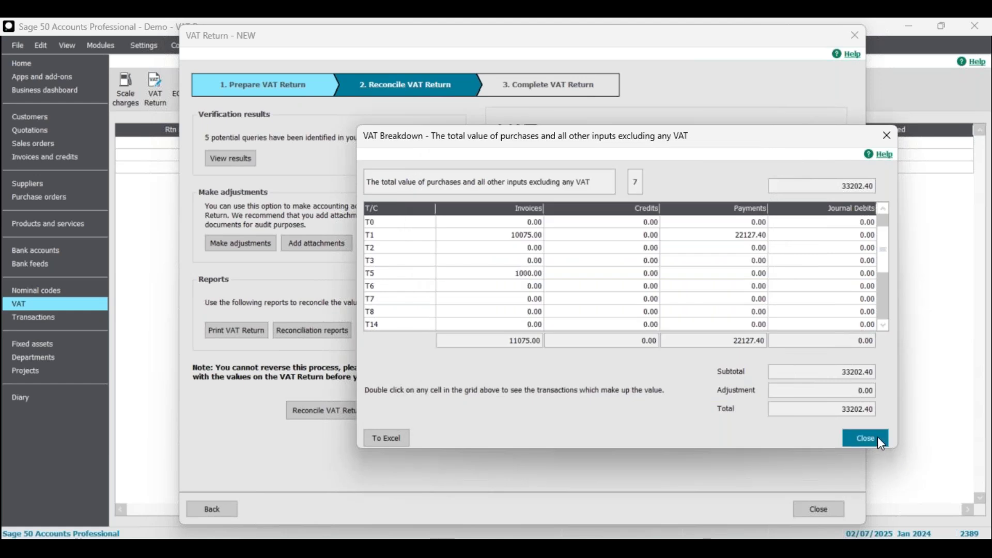
click(874, 437)
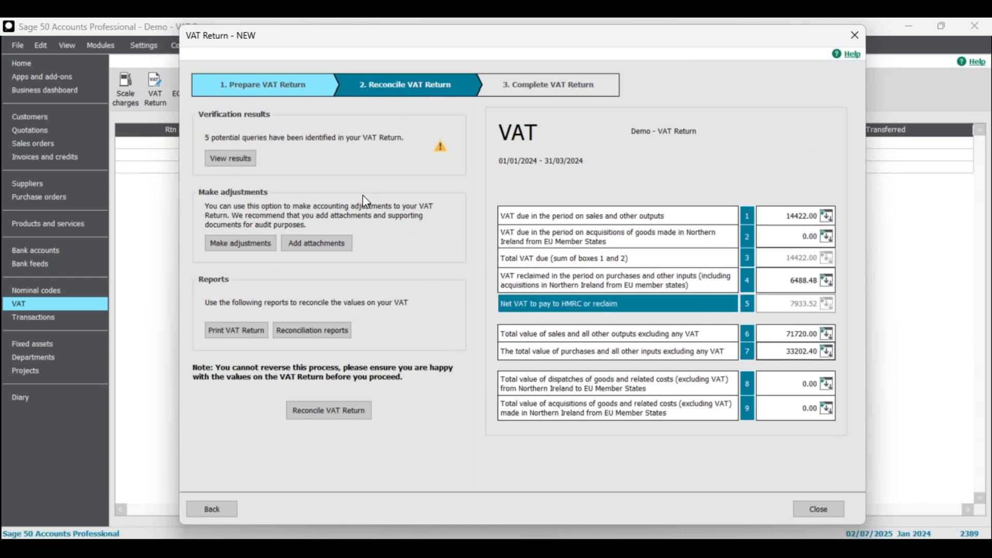
Reconcile the VAT Return without attaching supporting documents, and confirm flagging its transactions as VAT reconciled
click(316, 411)
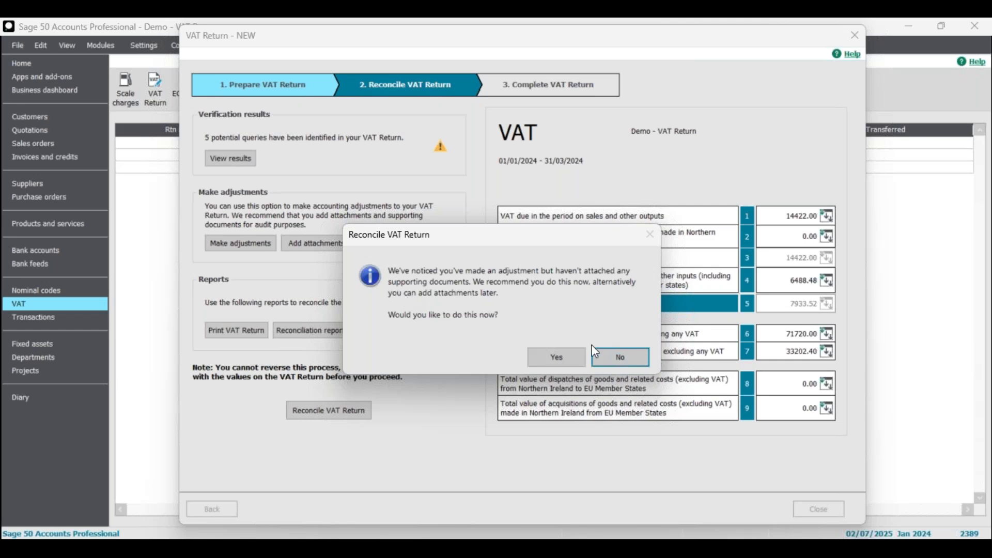
click(613, 359)
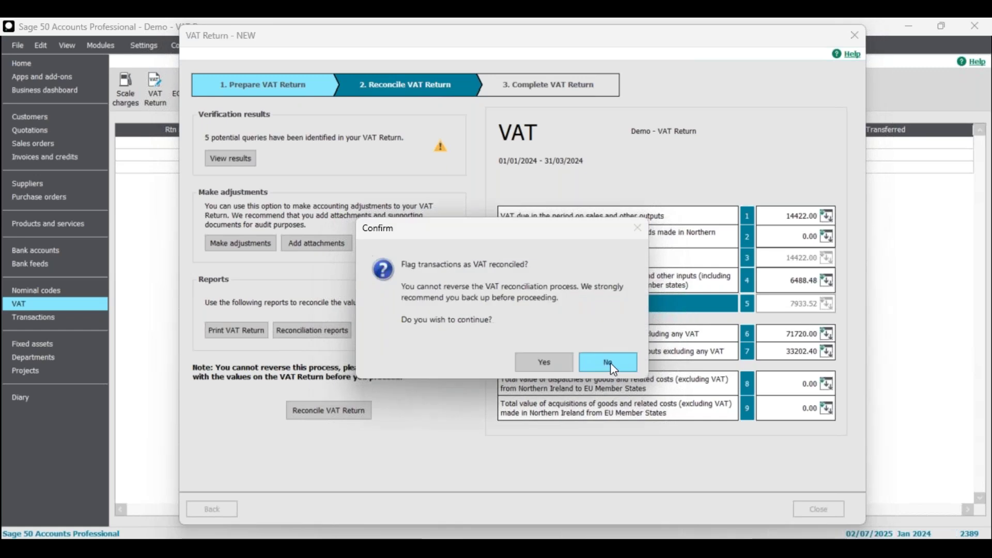
drag(424, 230, 445, 227)
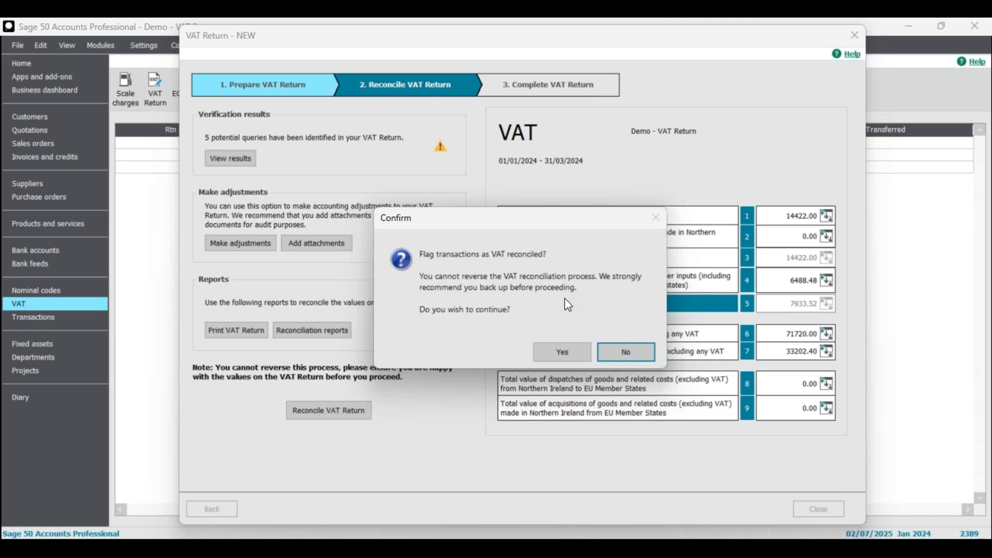
click(564, 353)
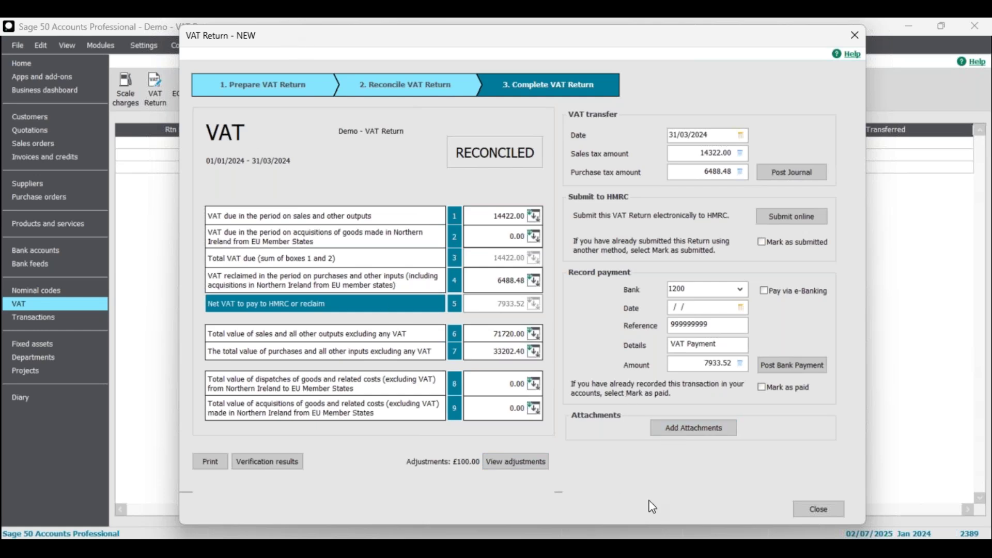
Close the reconciled VAT Return, reopen the 01/01/2024 to 31/03/2024 return from the saved returns to view it, and close it
click(819, 510)
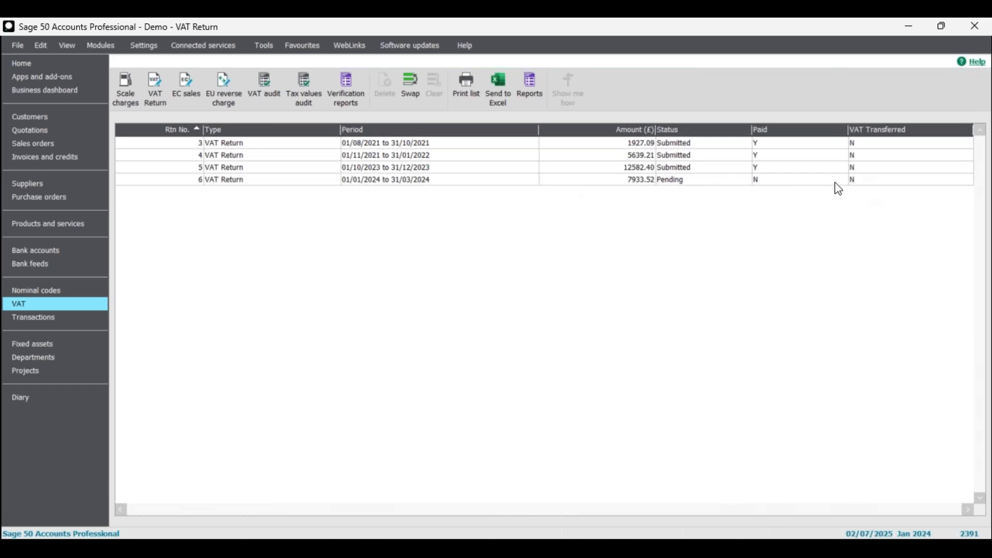
double_click(238, 182)
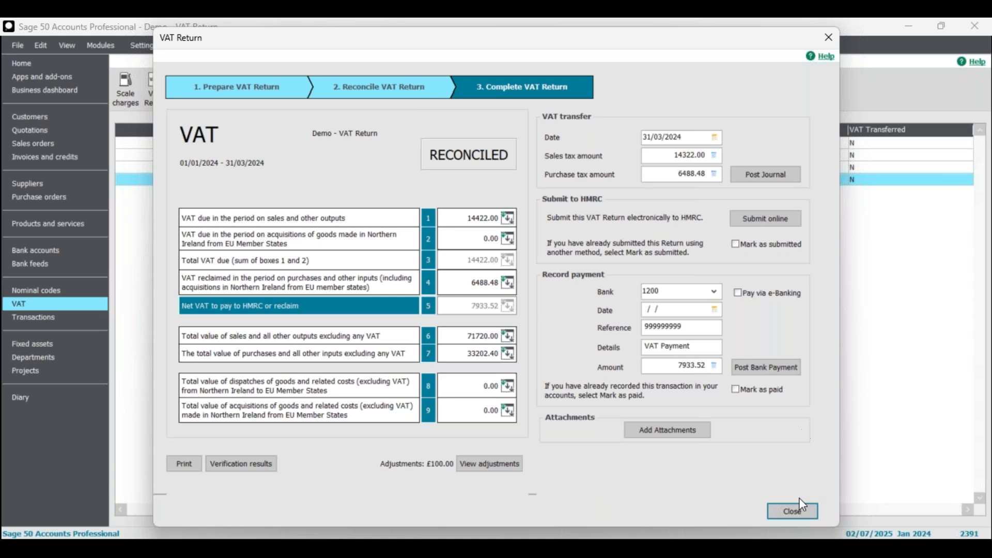
click(793, 513)
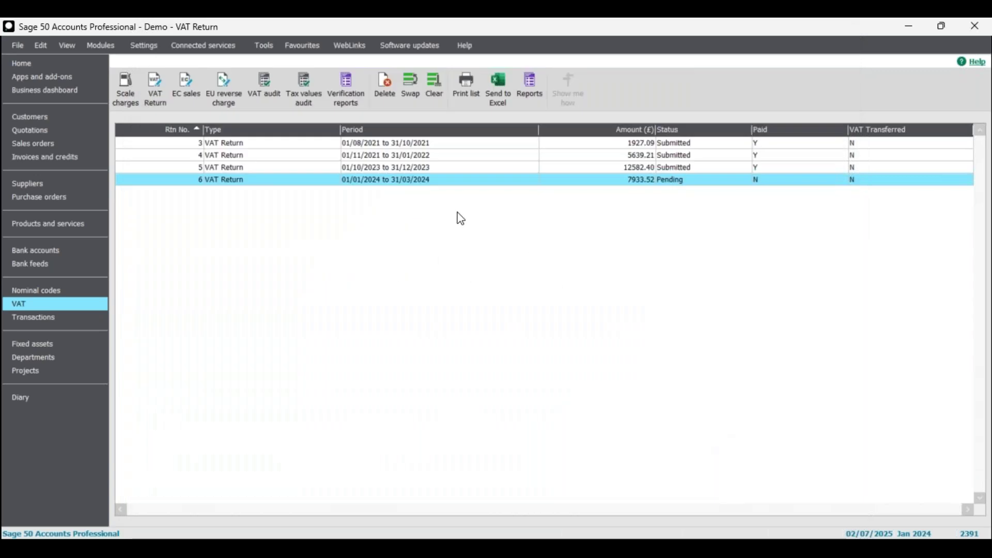
Open the transactions list and examine the VAT flag, VAT return number and VAT reconciled date of the 26/03/2024 sales transaction
click(57, 316)
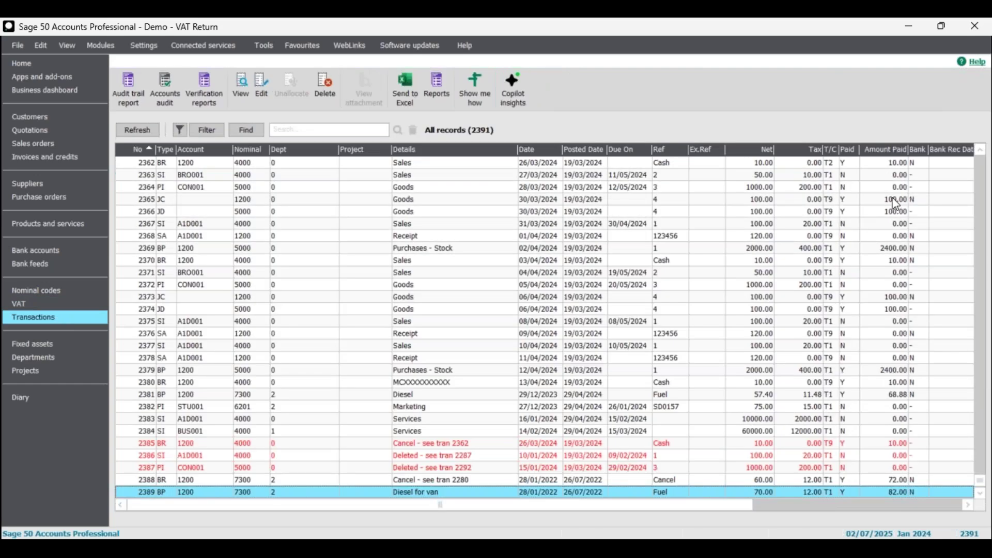
drag(730, 508, 892, 503)
drag(789, 149, 828, 163)
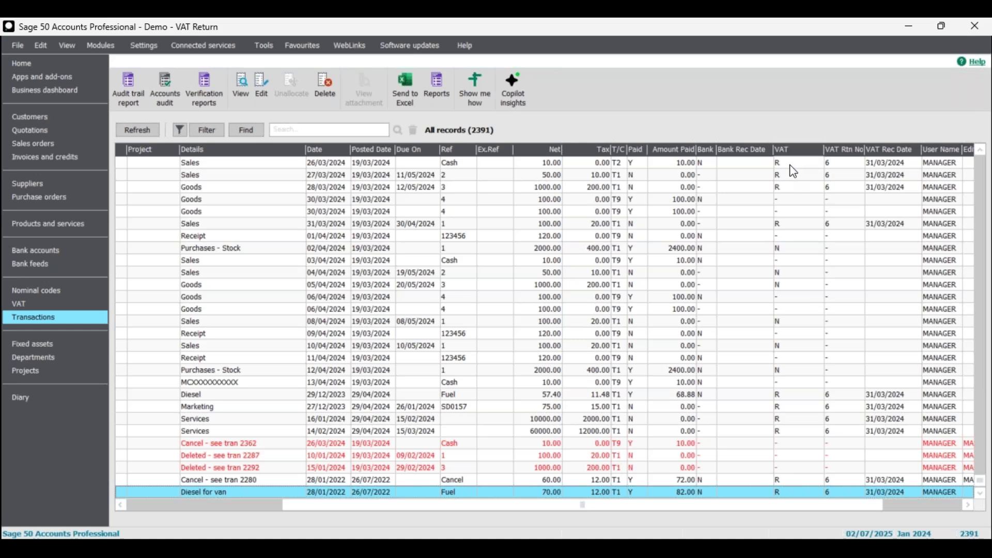
click(790, 165)
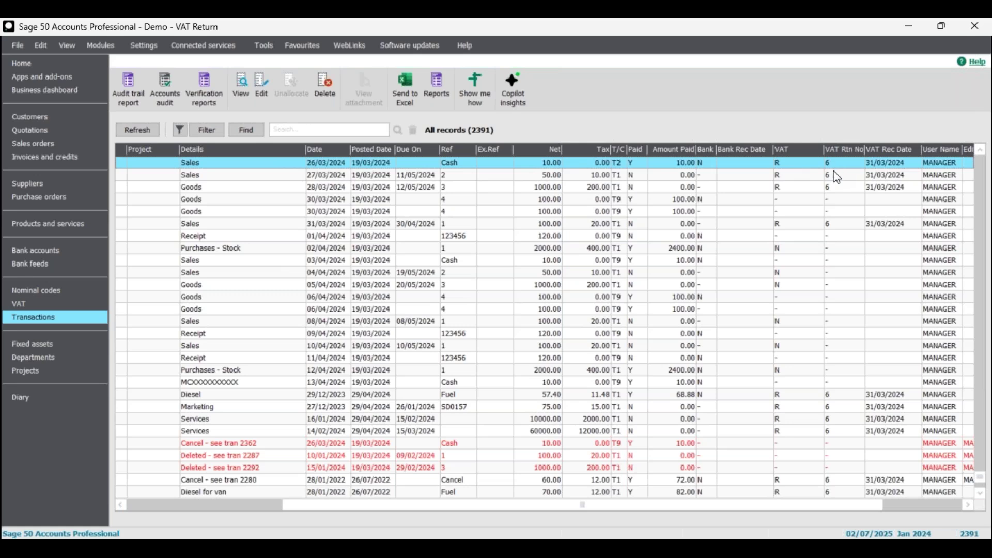
Examine the VAT flags and return numbers of the earlier transactions, going back to the 17/03/2024 stock purchase
key(Up)
key(Up)
key(Up)
key(Up)
key(Up)
key(Up)
key(Up)
key(Up)
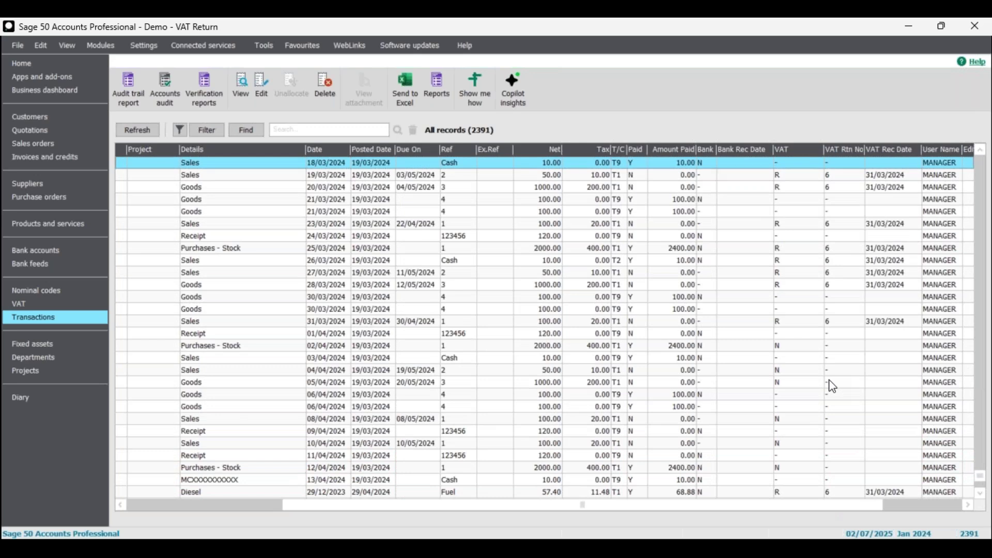
key(Up)
Compare the March and April 2024 transactions' dates and tax codes with their VAT flags, return numbers and reconciled dates
drag(868, 504, 689, 515)
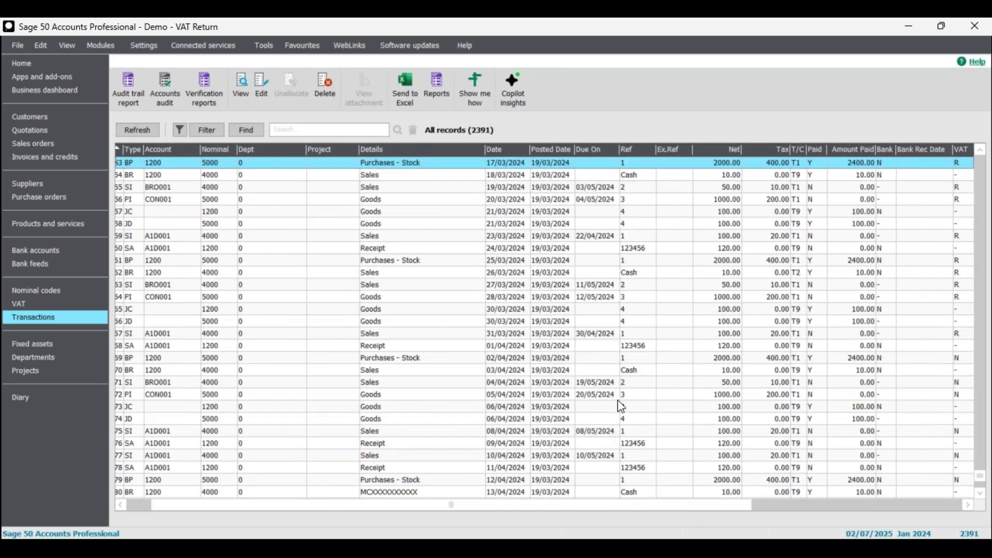
drag(682, 506, 848, 498)
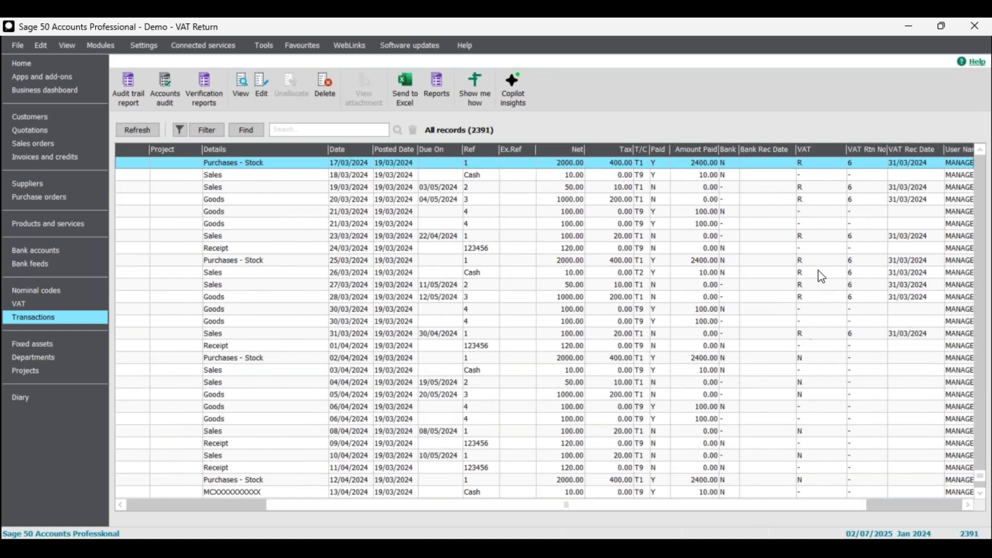
click(856, 262)
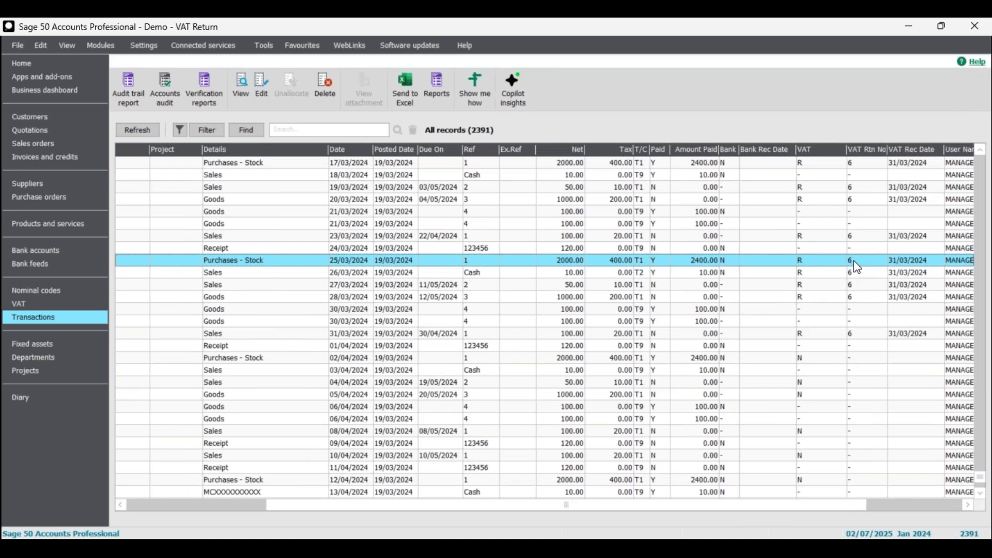
drag(811, 505, 873, 501)
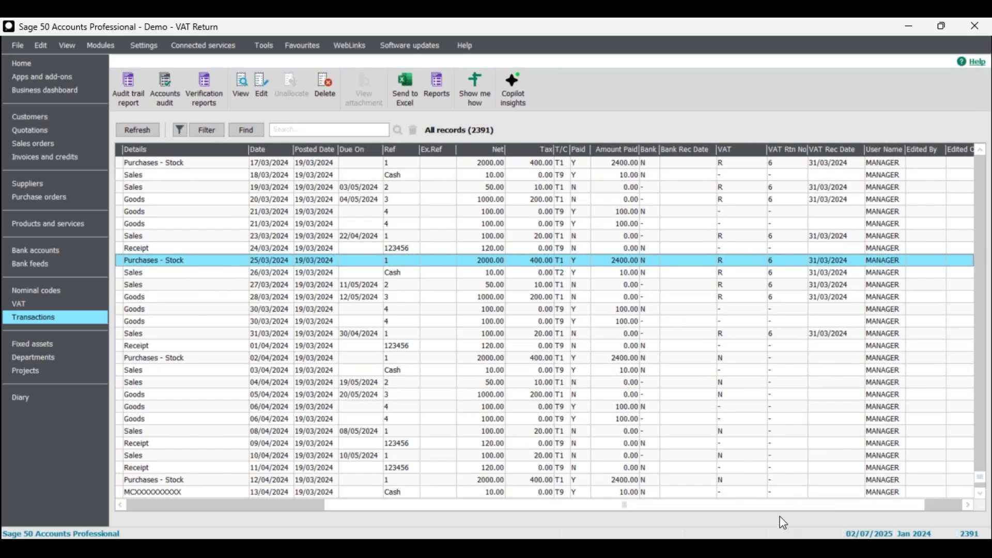
drag(778, 506, 508, 530)
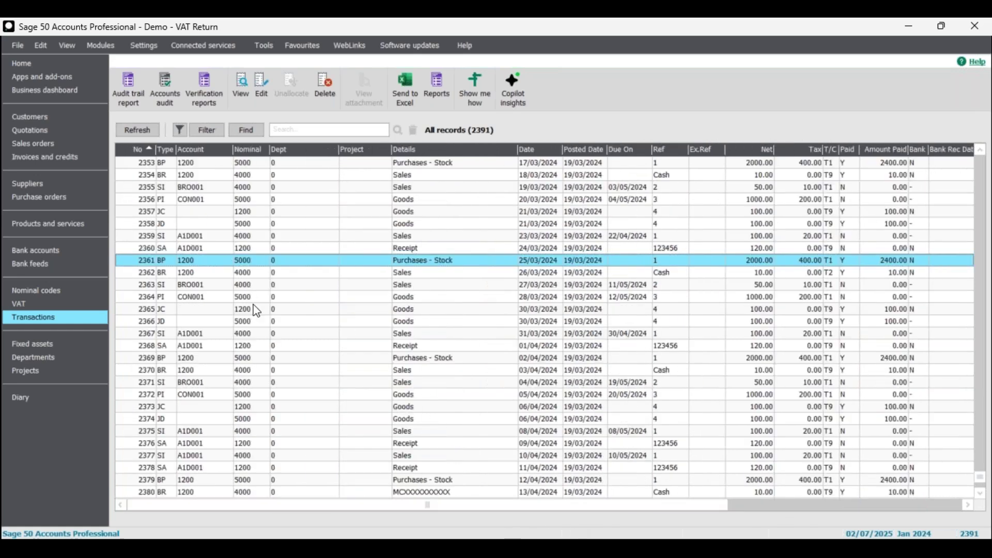
Return to the VAT Returns list, review the completion stage of the 01/01/2024 to 31/03/2024 return, and close it
click(57, 303)
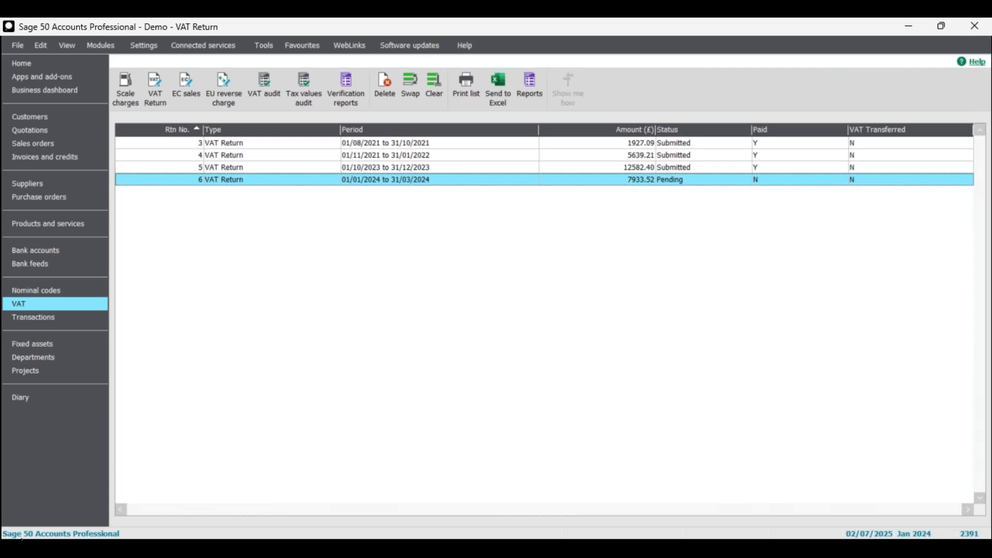
double_click(384, 182)
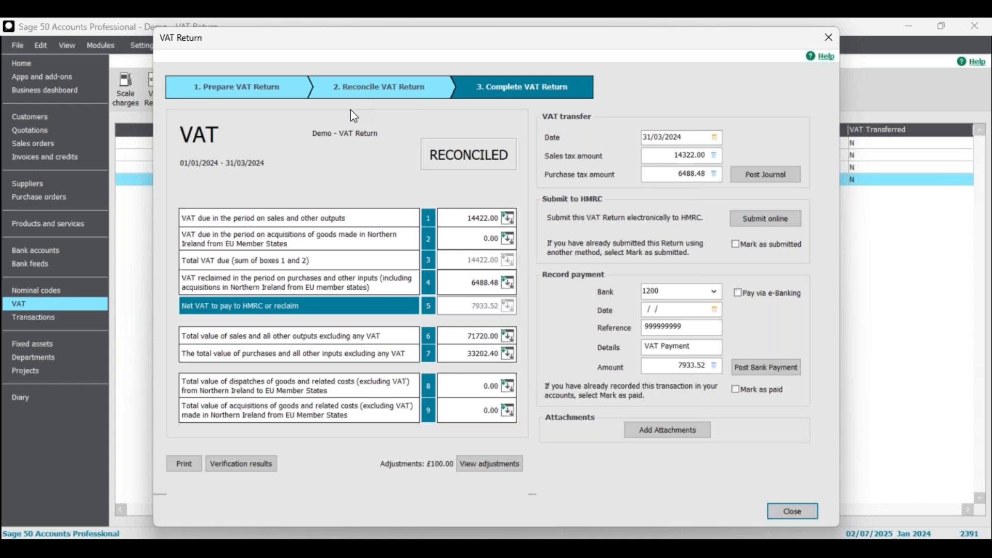
click(806, 514)
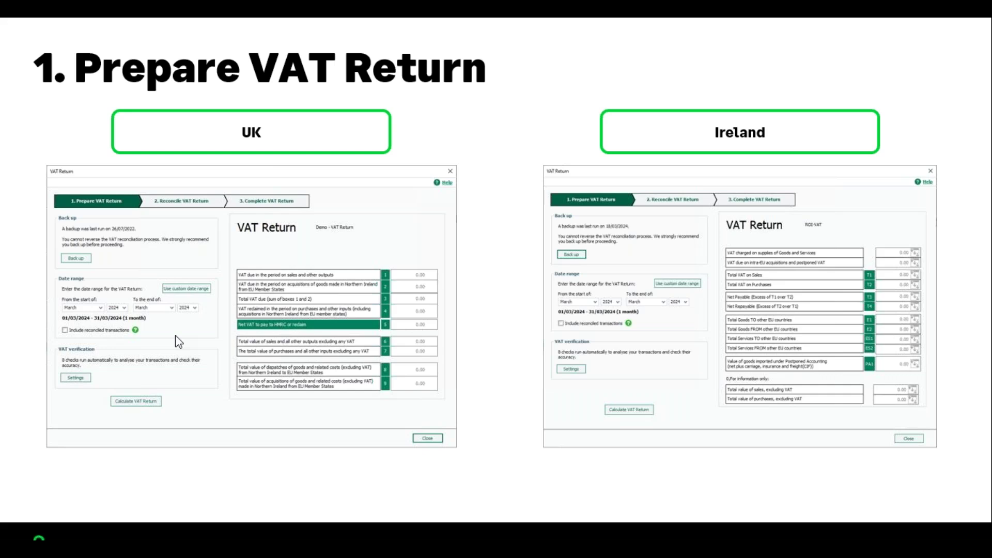
key(Right)
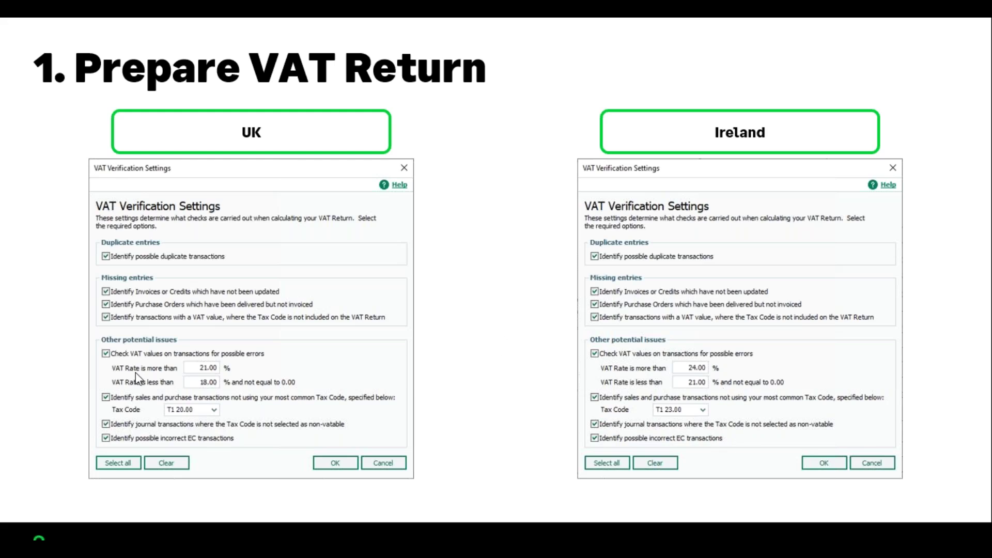
key(Right)
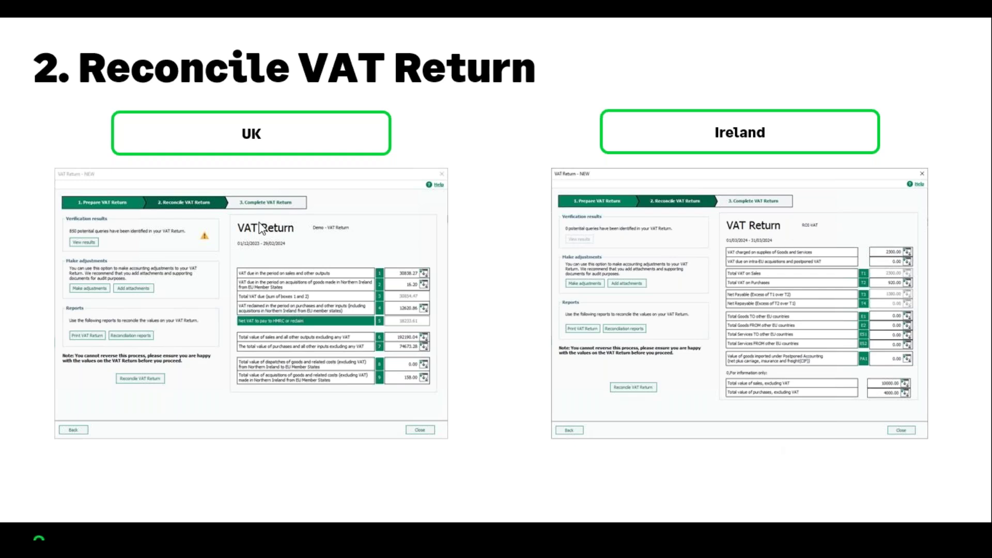
key(Right)
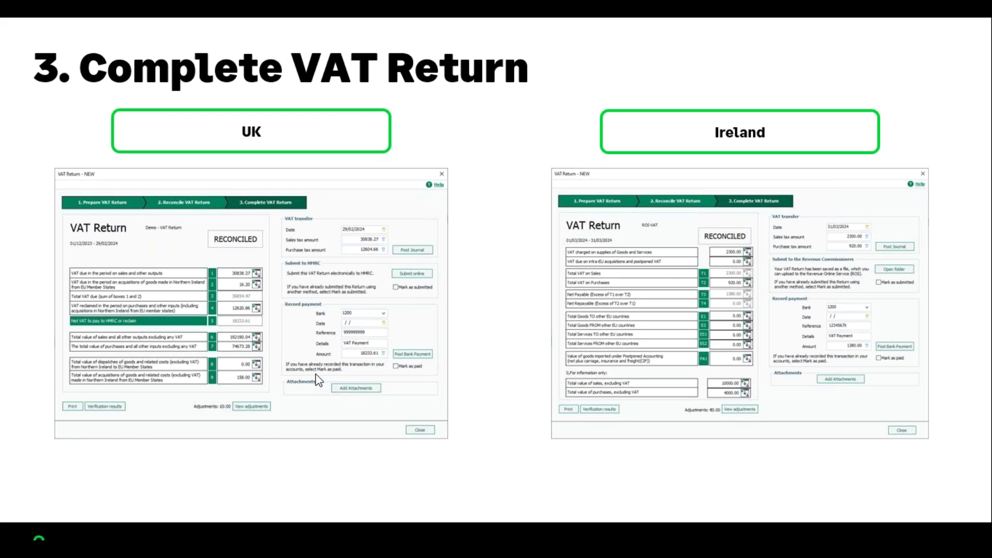
key(Right)
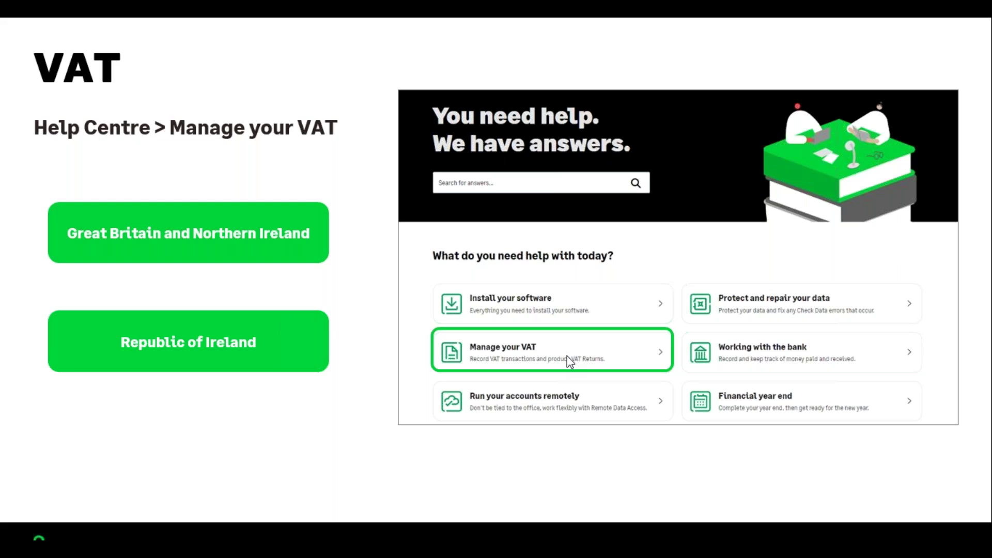
key(Right)
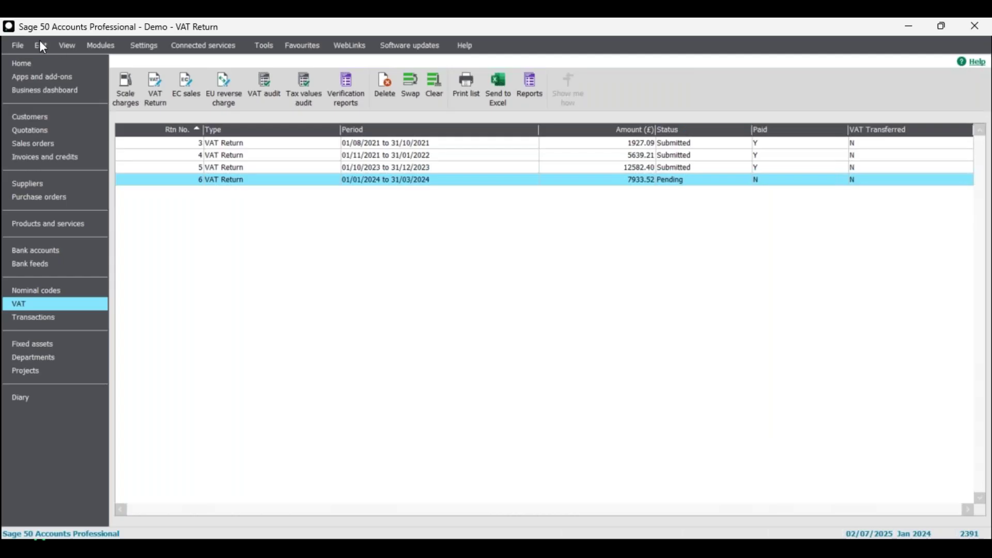
View the available options for opening data, including Company Archive and VAT Archive, and dismiss them
click(17, 47)
mouse_move(45, 77)
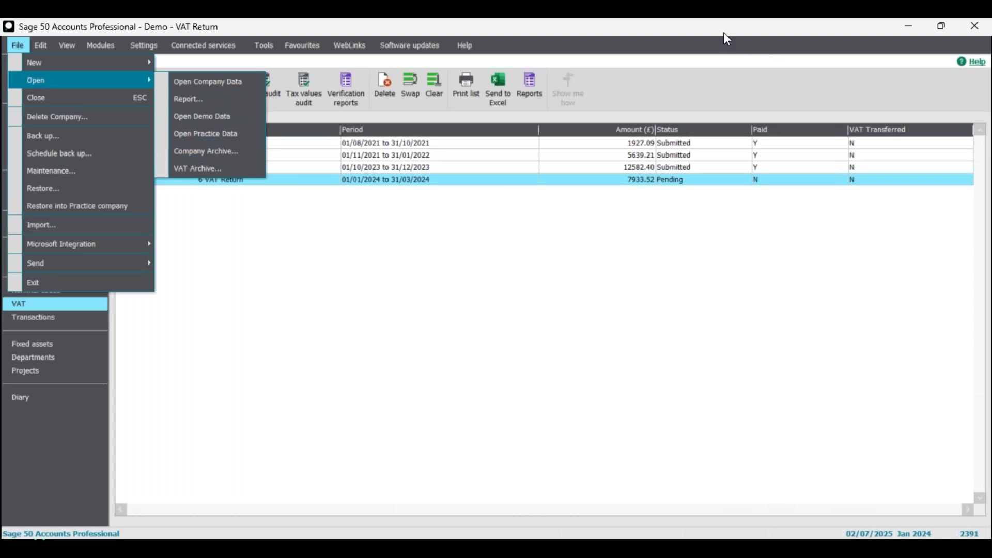
key(Escape)
key(Escape)
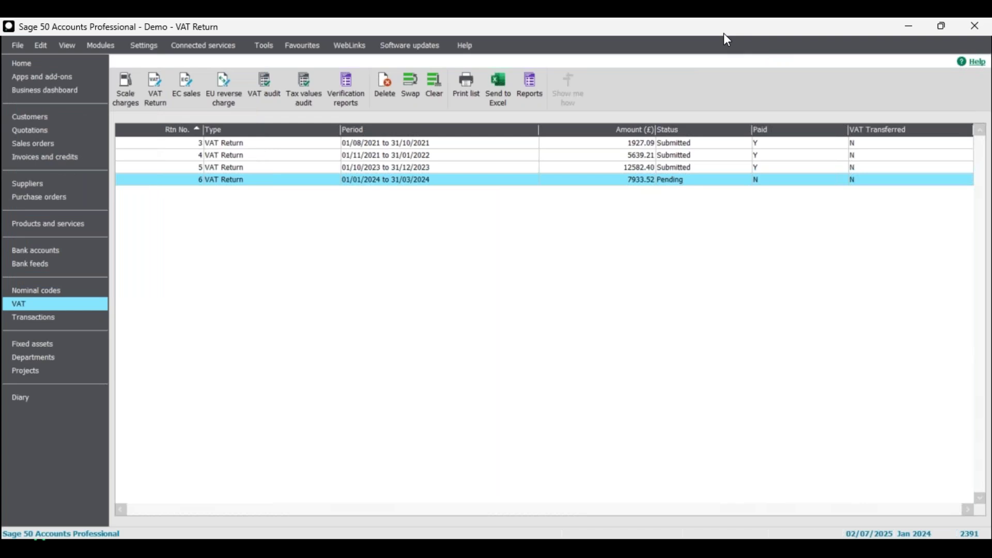